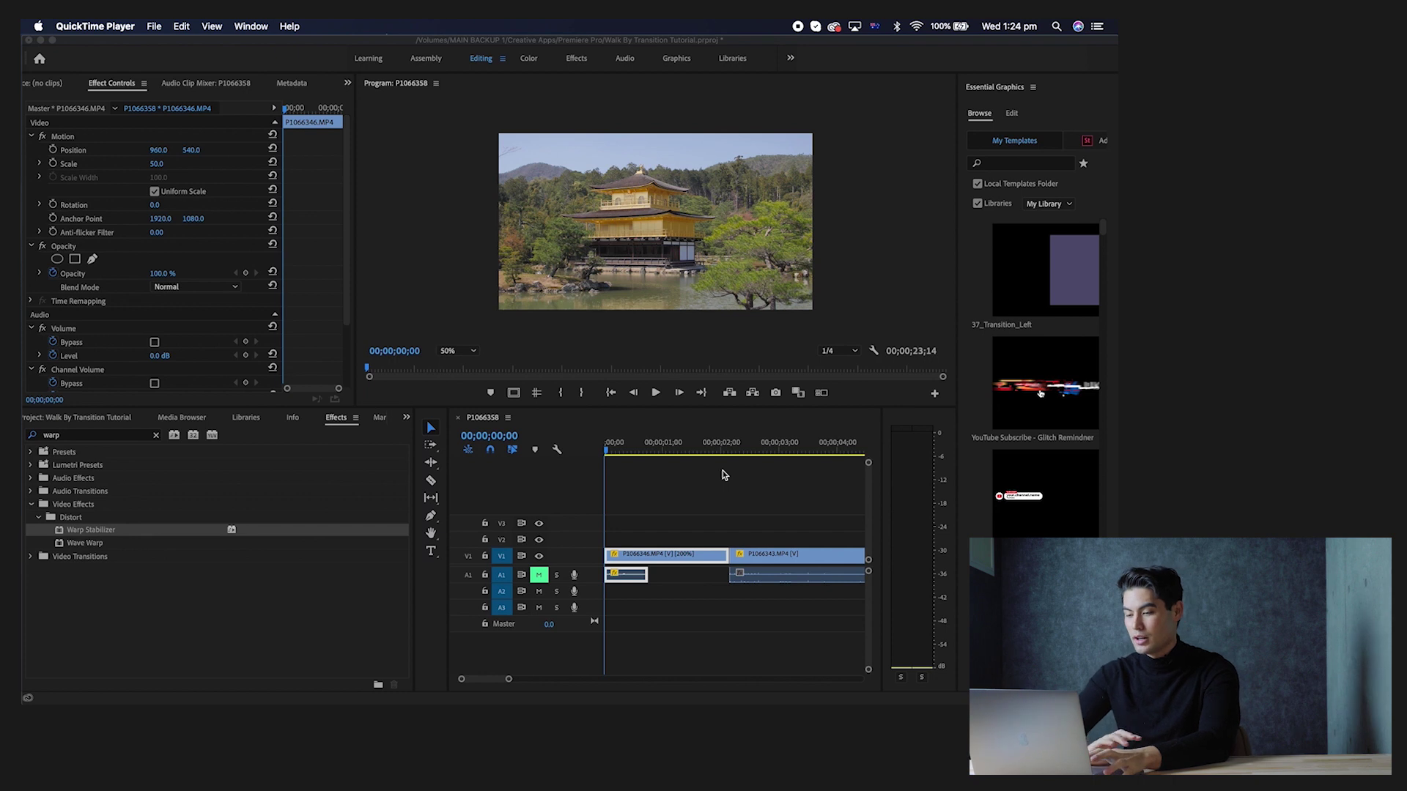
- Bring Premiere Pro forward and scrub the timeline from the tree-trunk frame into the woman-in-hat clip
left_click(680, 452)
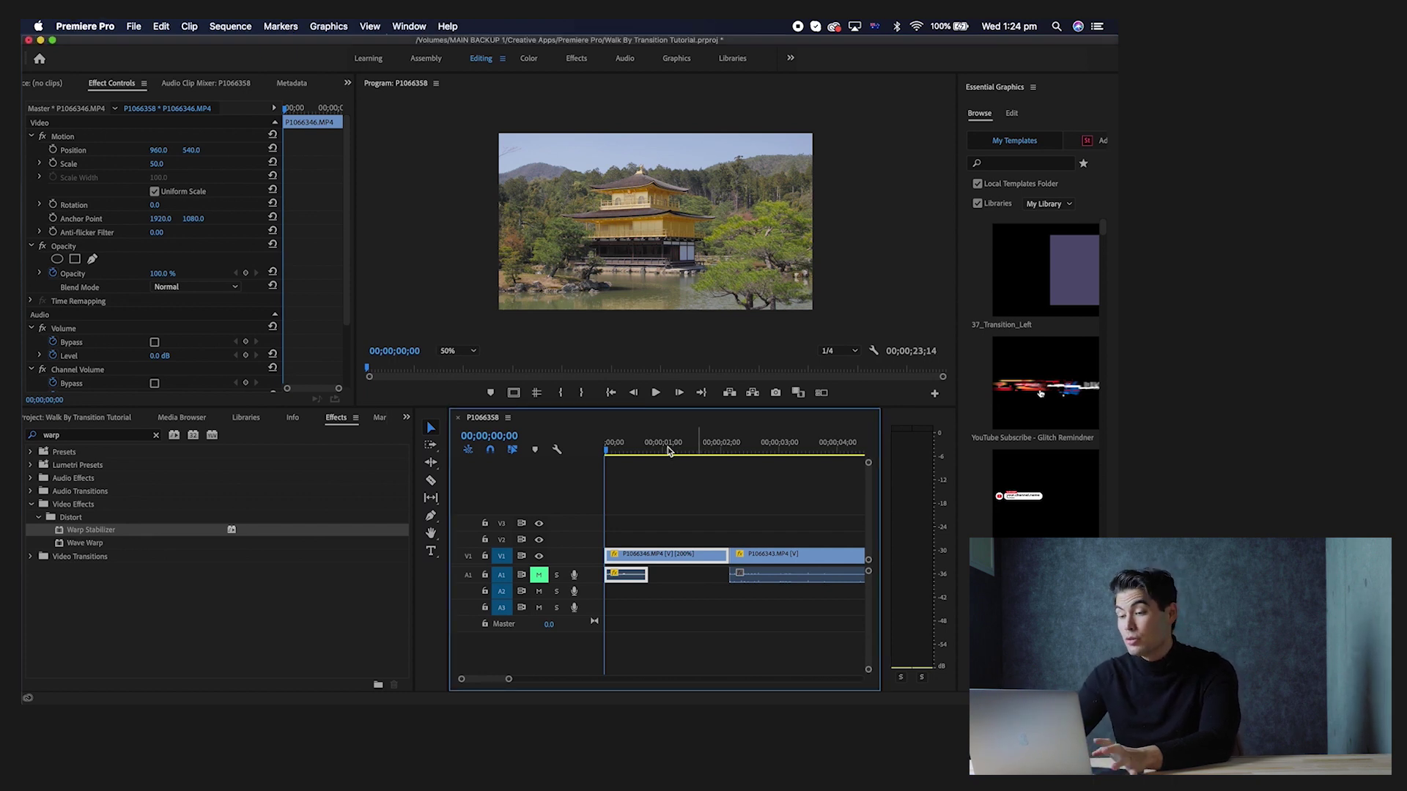
left_click(667, 451)
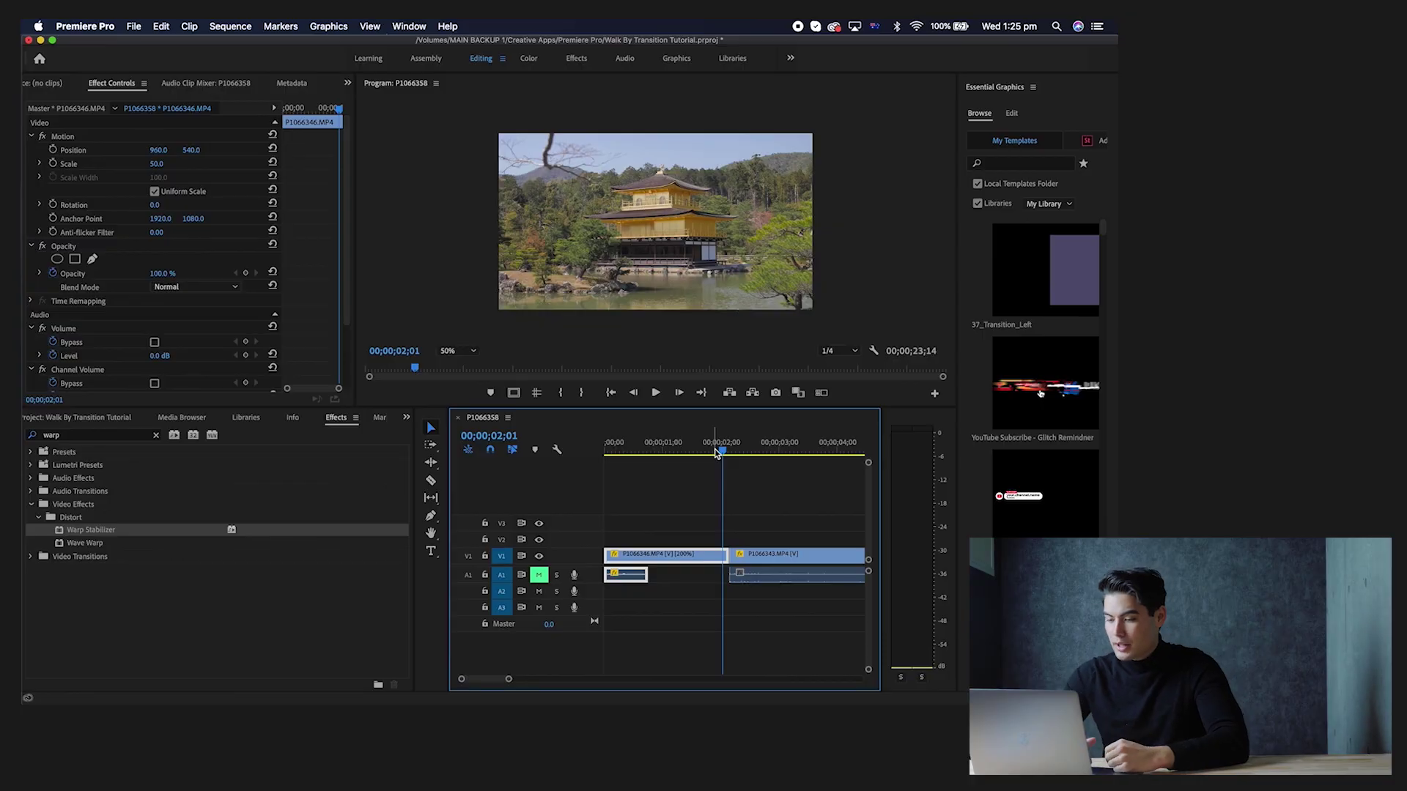
left_click_drag(716, 452, 605, 451)
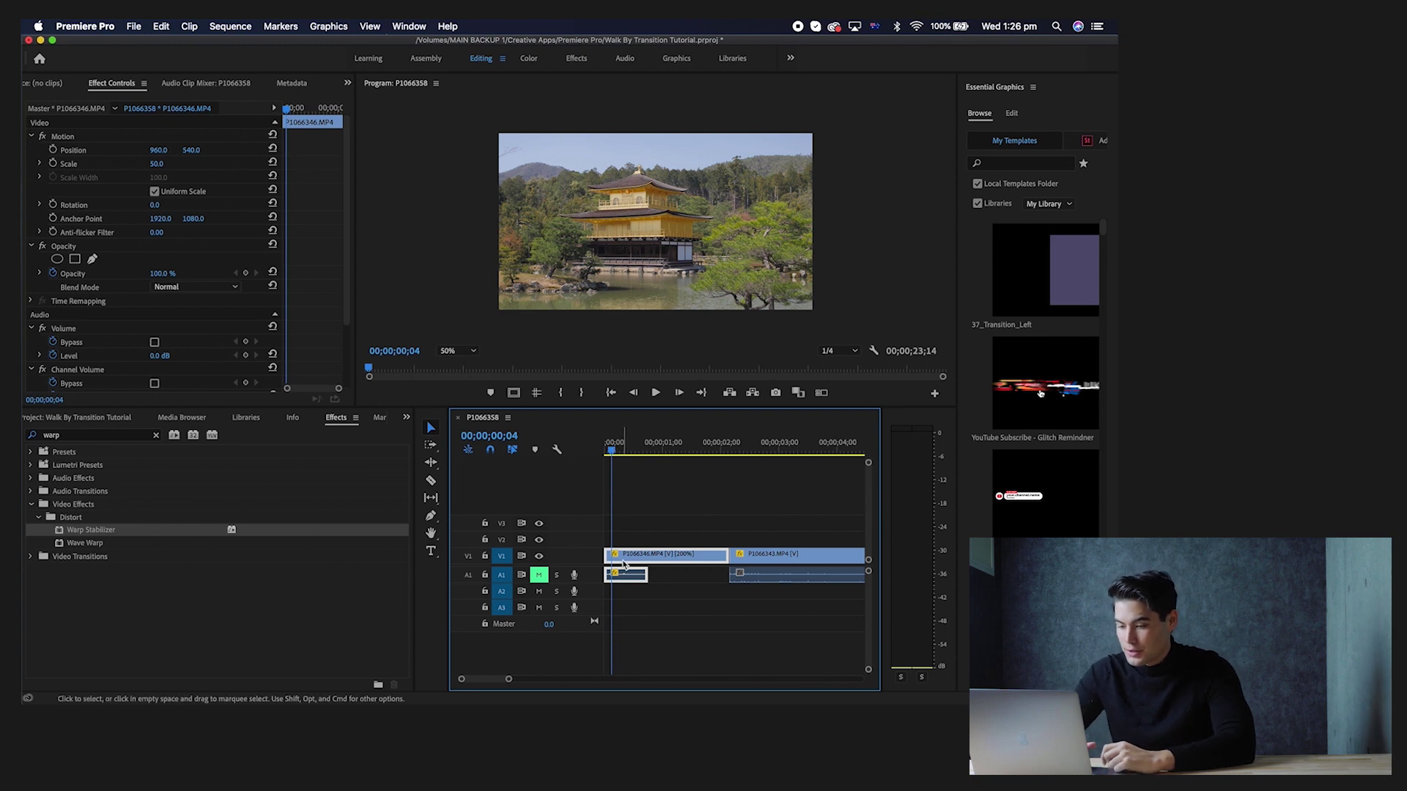
- Move tree clip P1066346 up to V2 and step frames to where the tree passes the lens
left_click_drag(622, 558, 622, 541)
left_click_drag(611, 458, 655, 449)
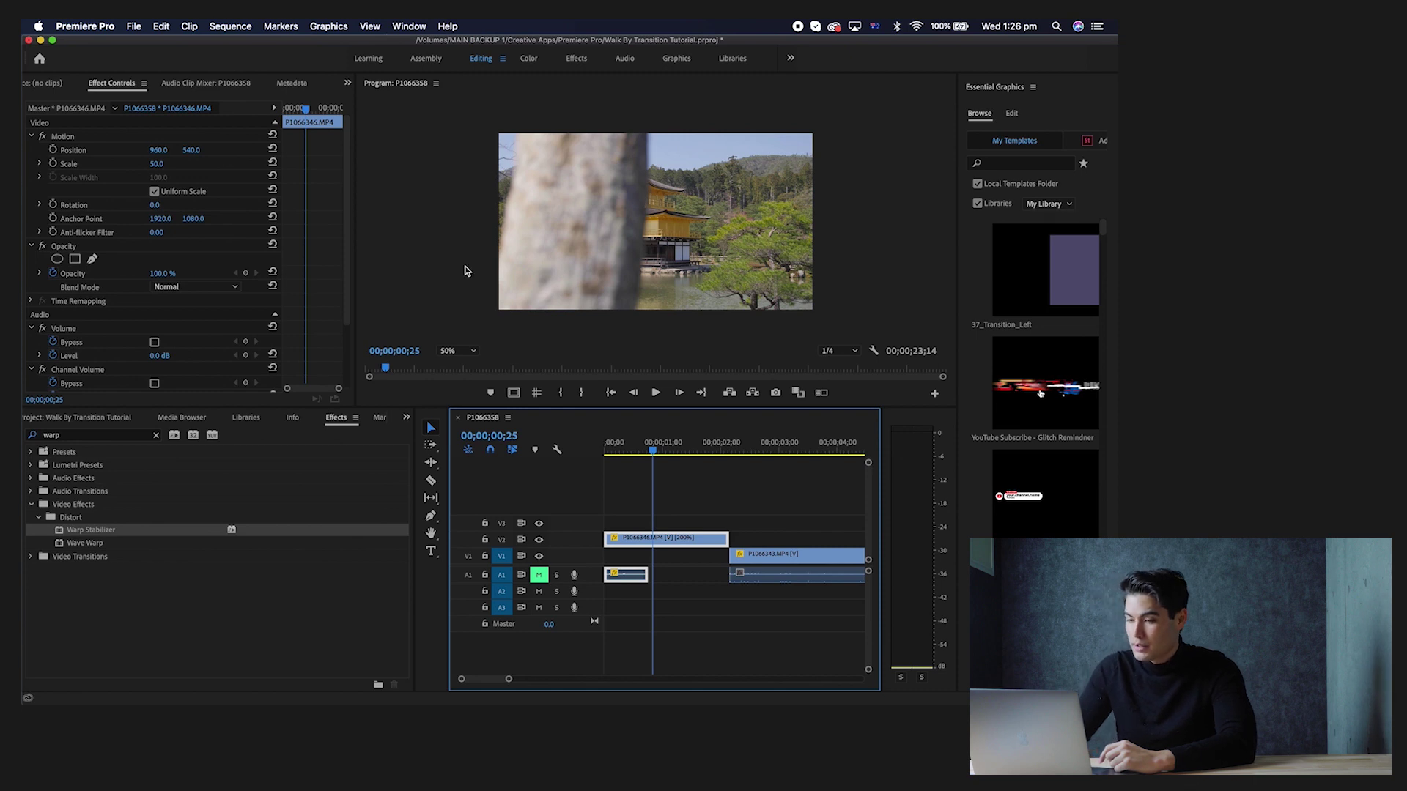
key("Left")
key("Left")
key("Left")
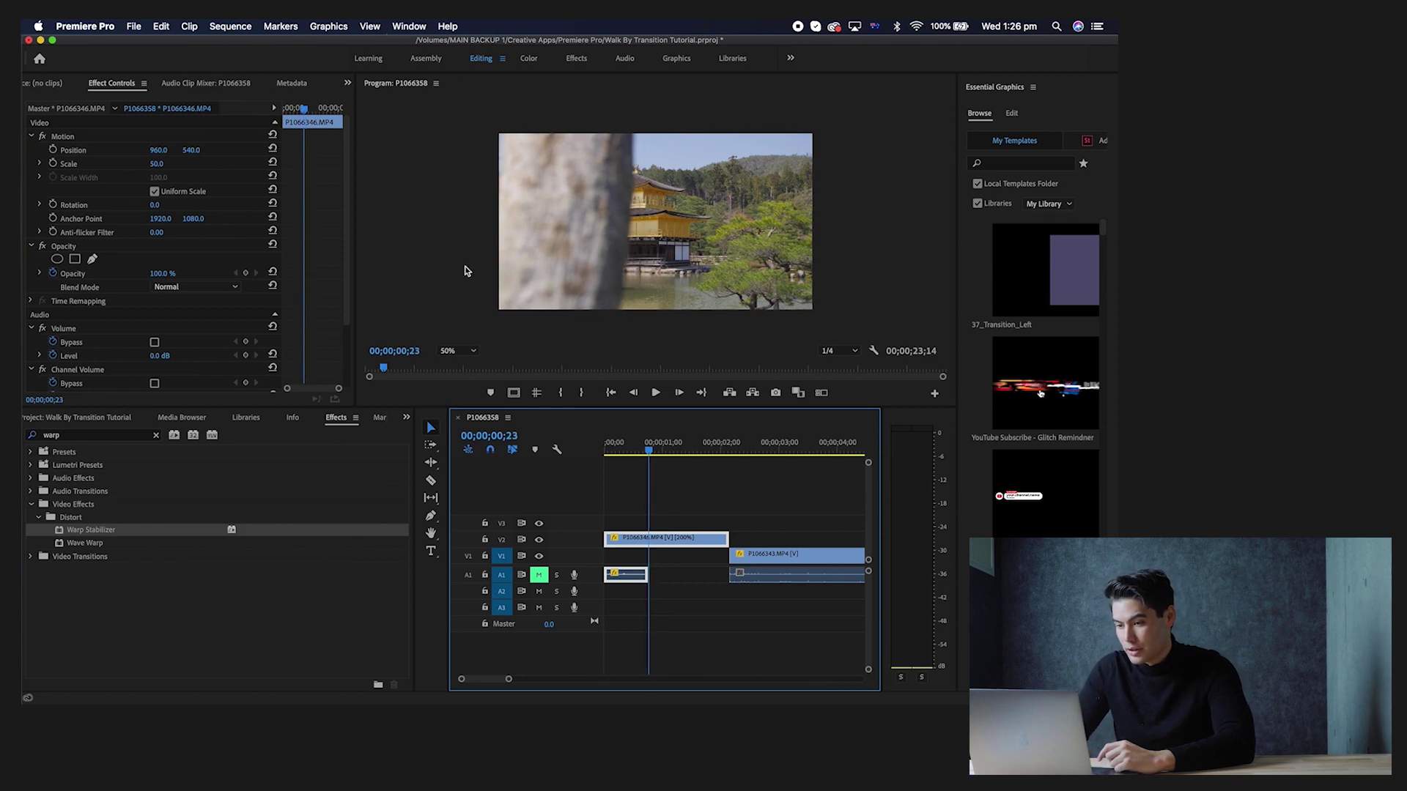
key("Right")
key("Right")
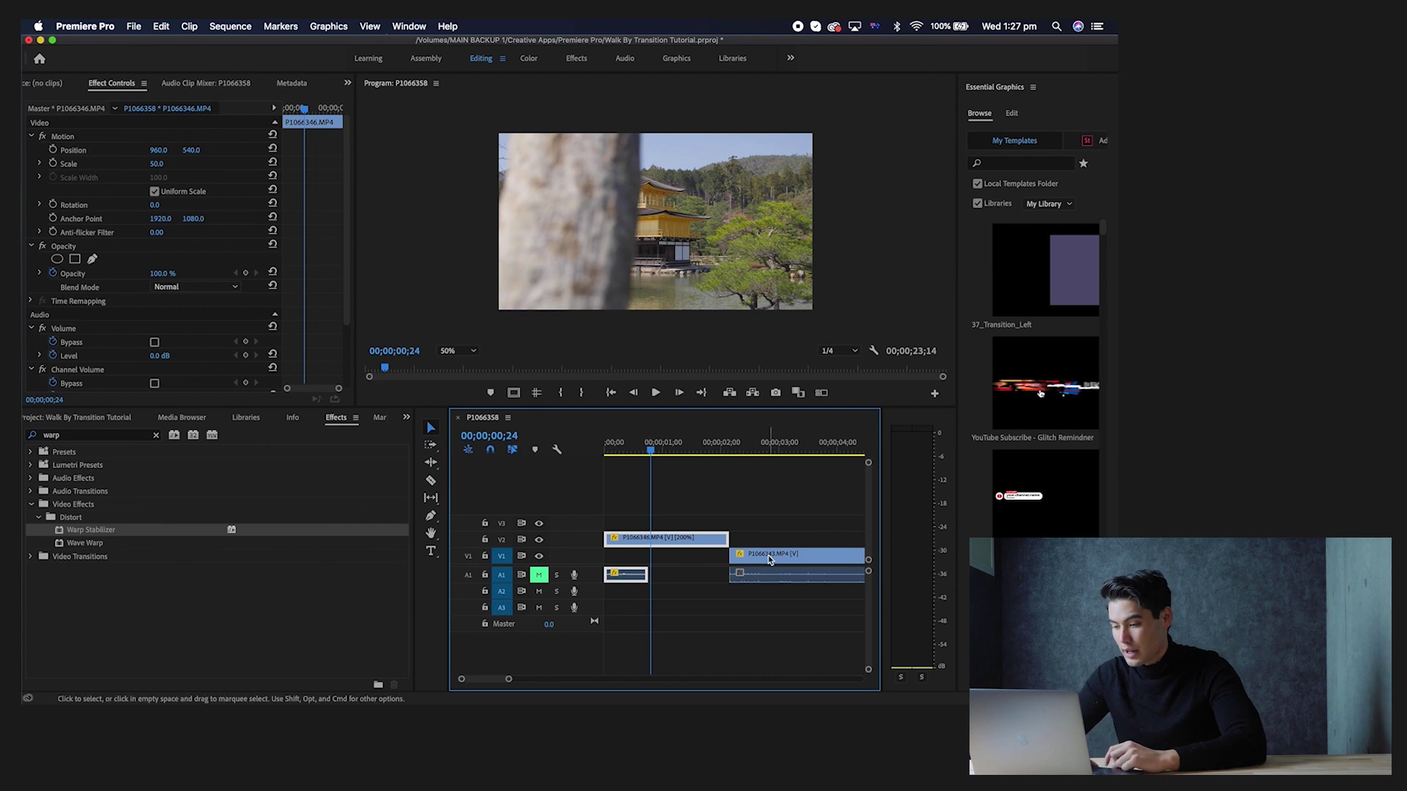
- Slide P1066343 earlier on V1 so it starts around 00;00;00;24 beneath the tree clip
left_click_drag(769, 560, 696, 565)
key("Left")
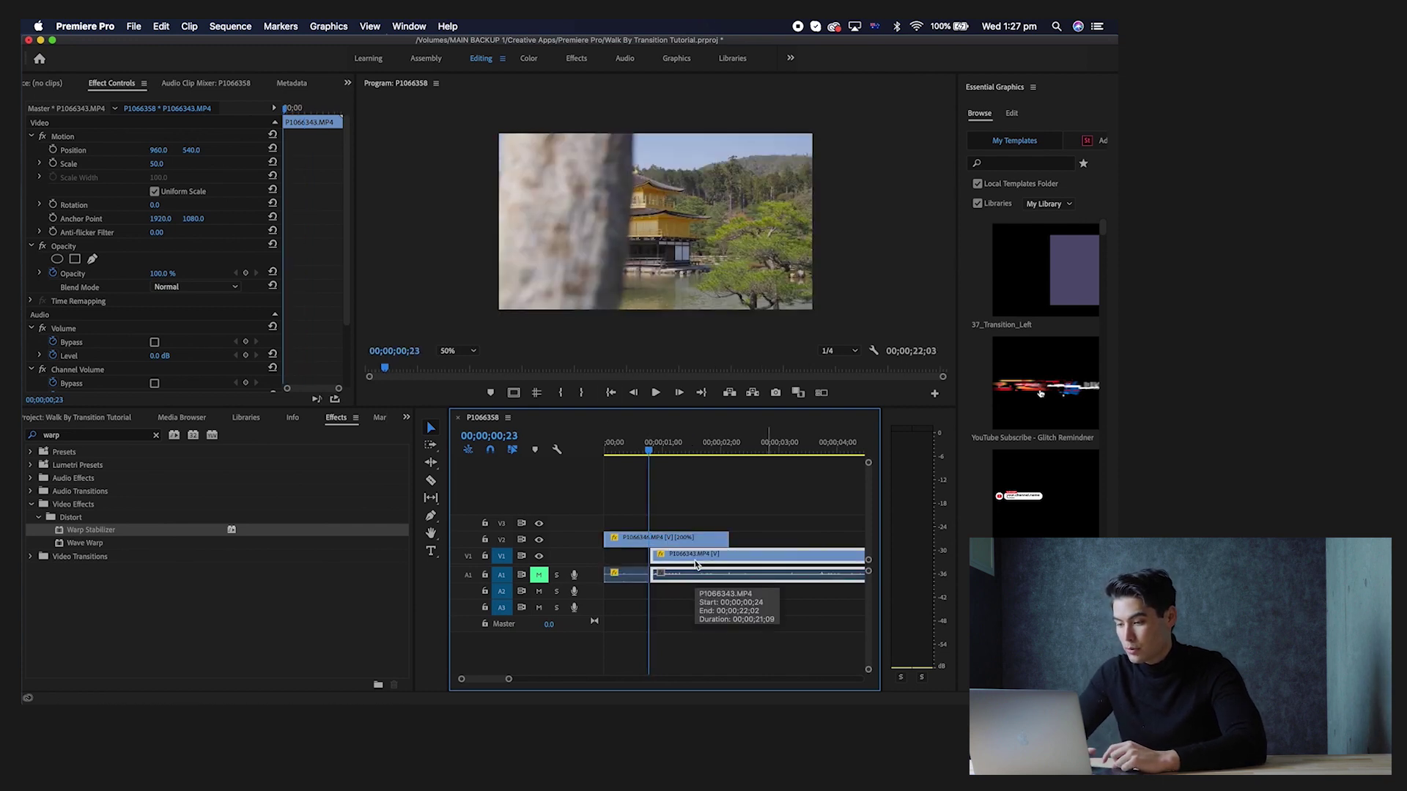
left_click_drag(696, 560, 694, 561)
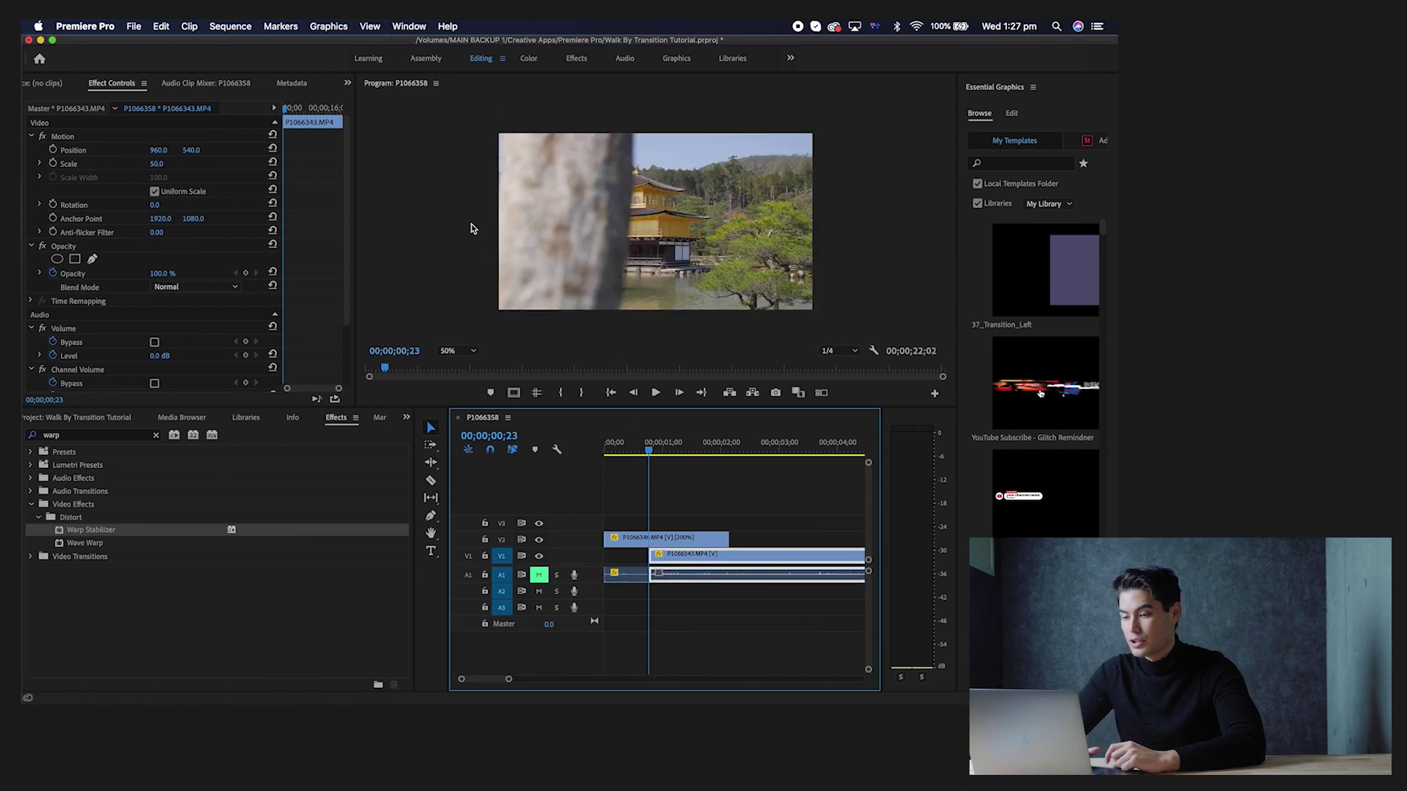
left_click(436, 350)
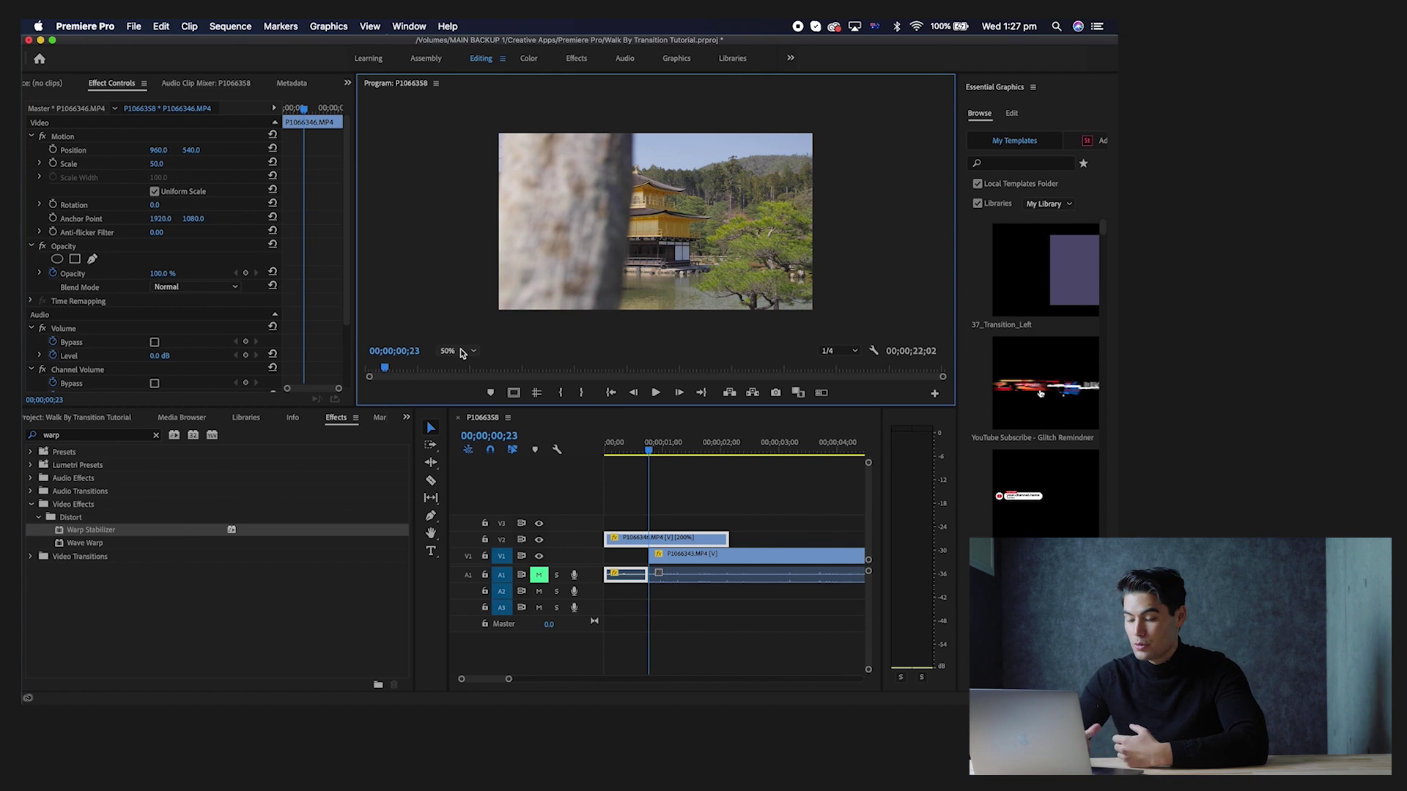
left_click(462, 351)
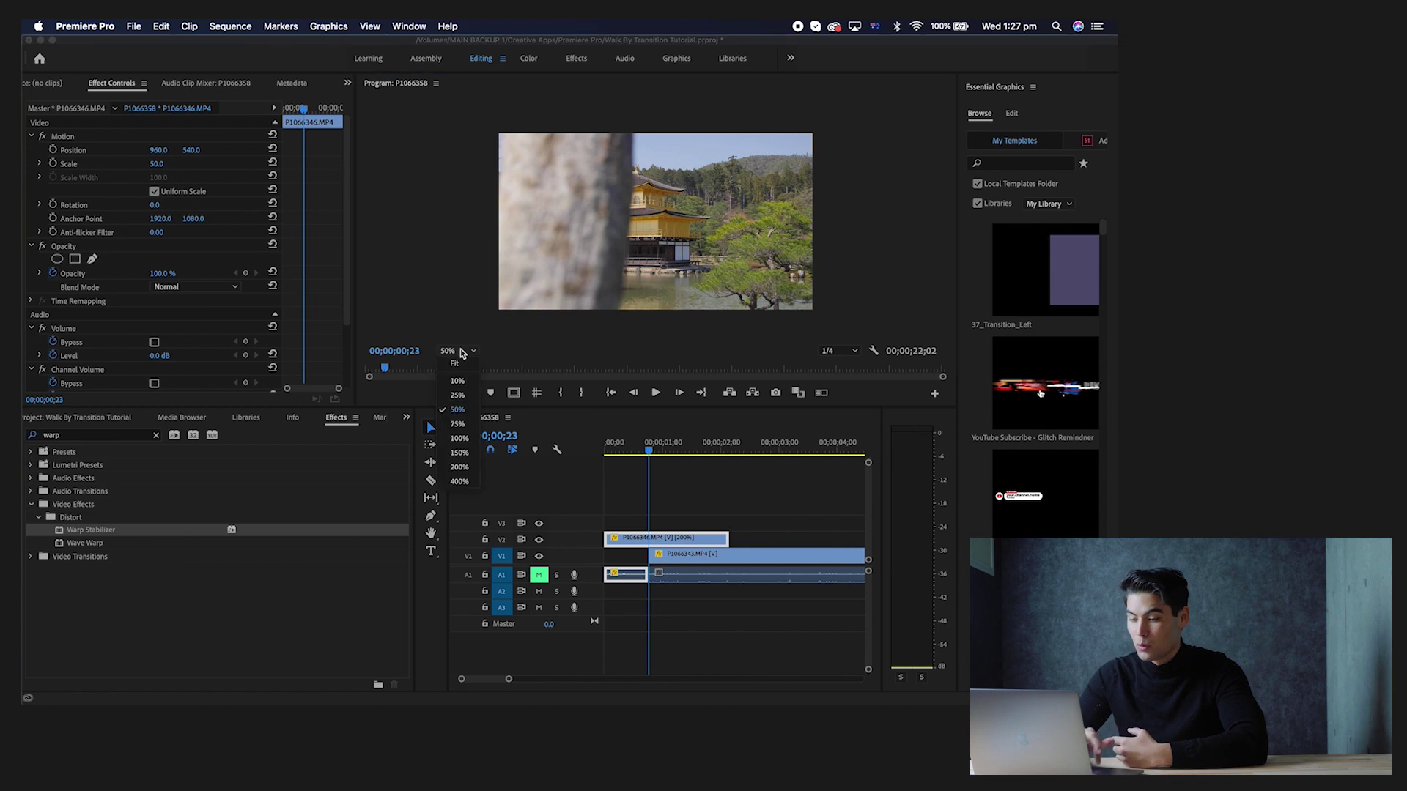
left_click(465, 415)
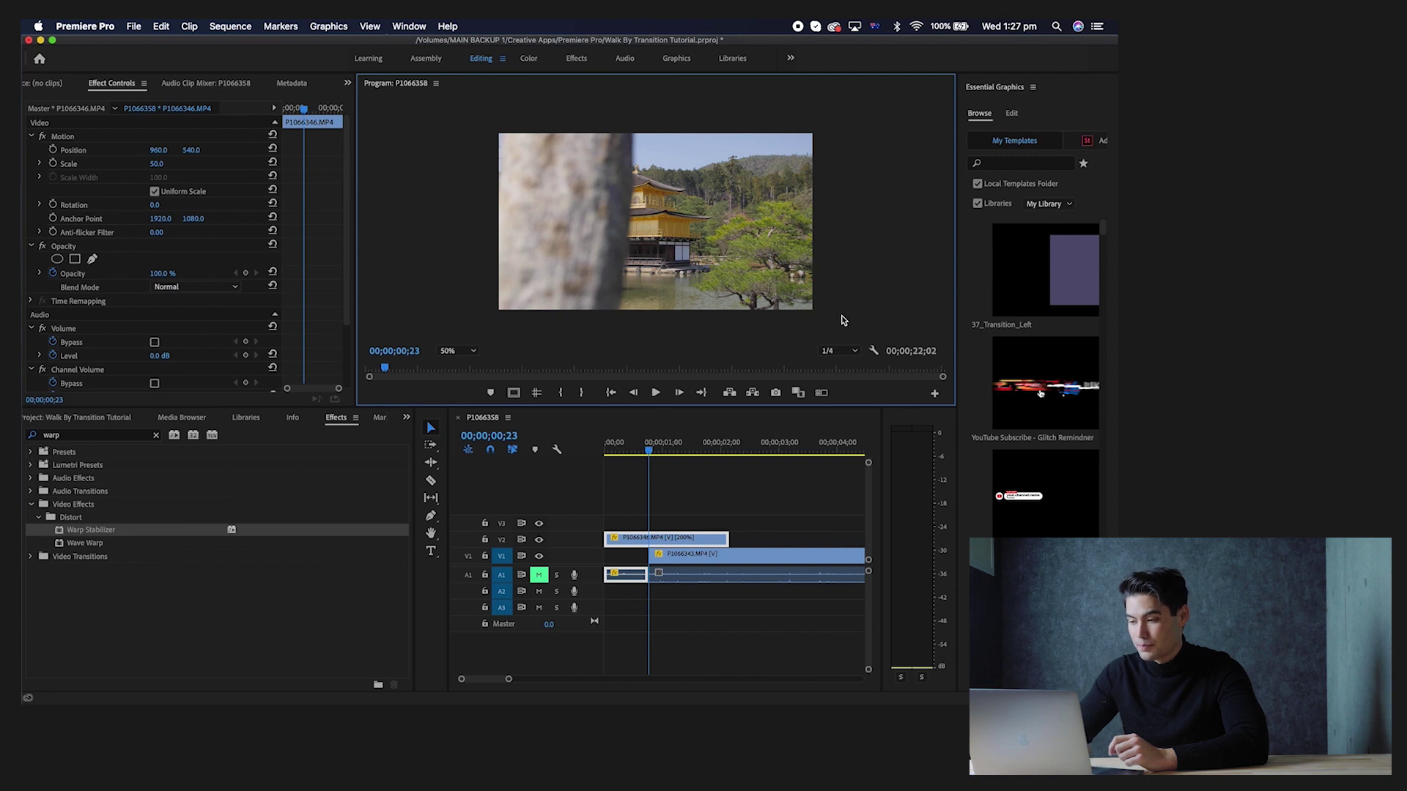
left_click(679, 393)
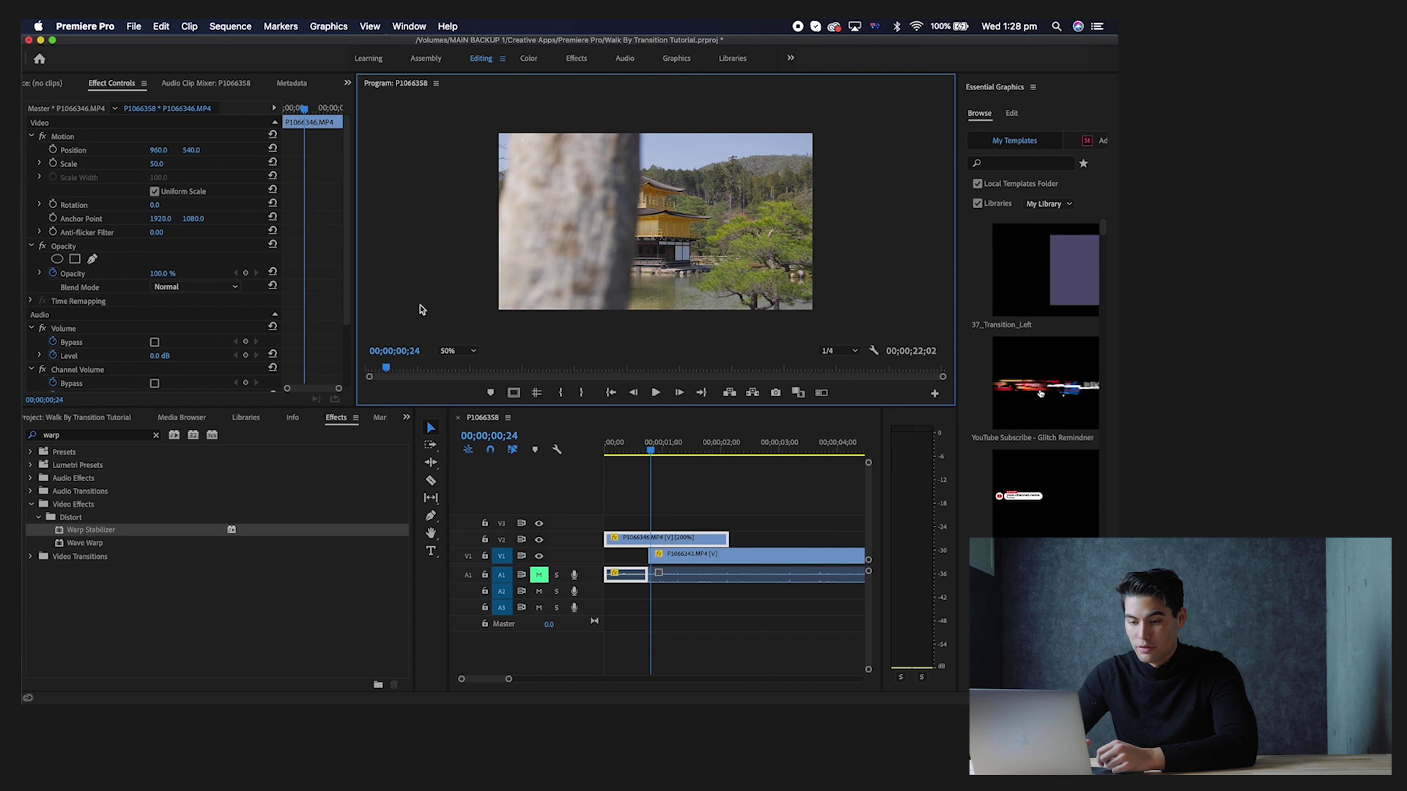
left_click(93, 260)
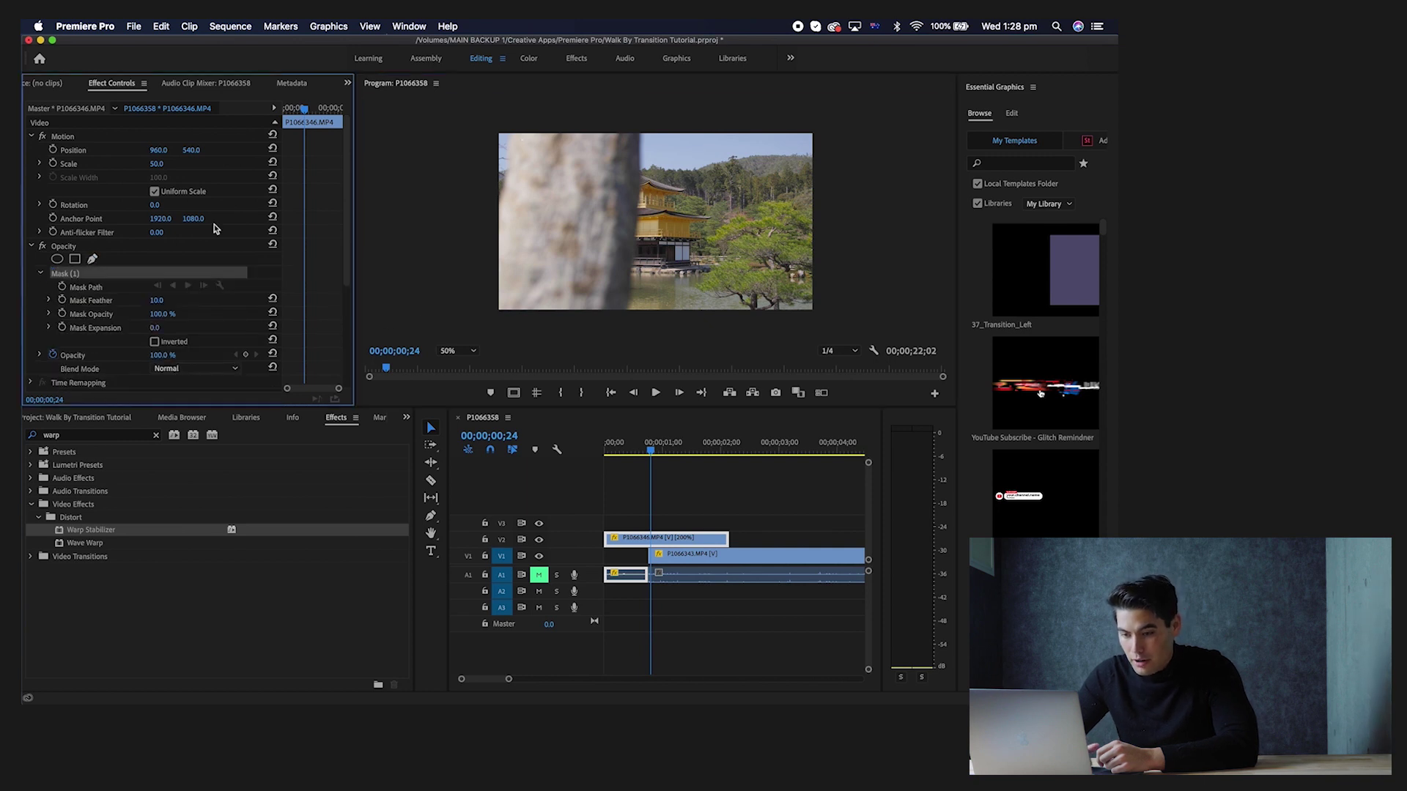
- Draw a closed mask along the trunk's left edge, invert it, and keyframe Mask Path at 00;00;00;24
left_click(479, 126)
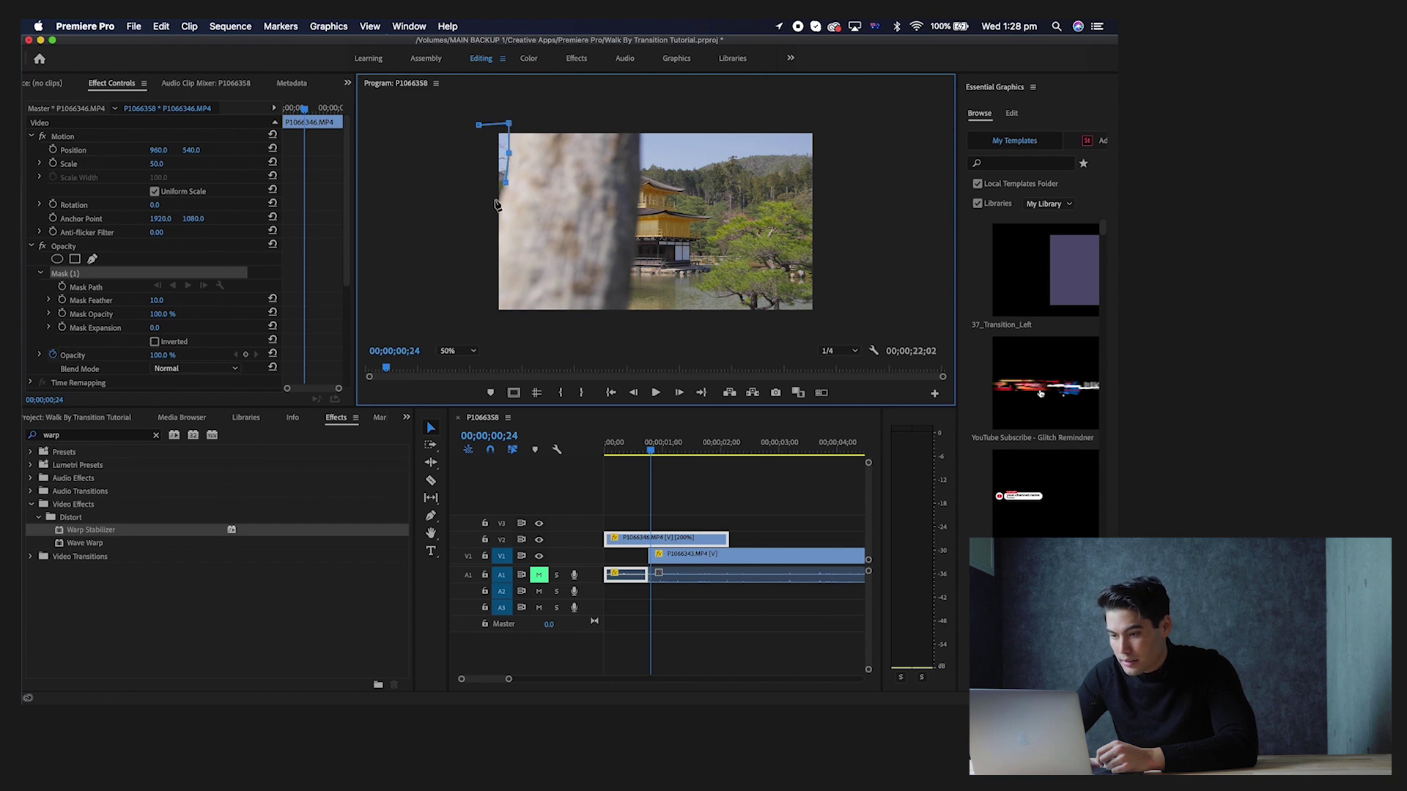
left_click(478, 126)
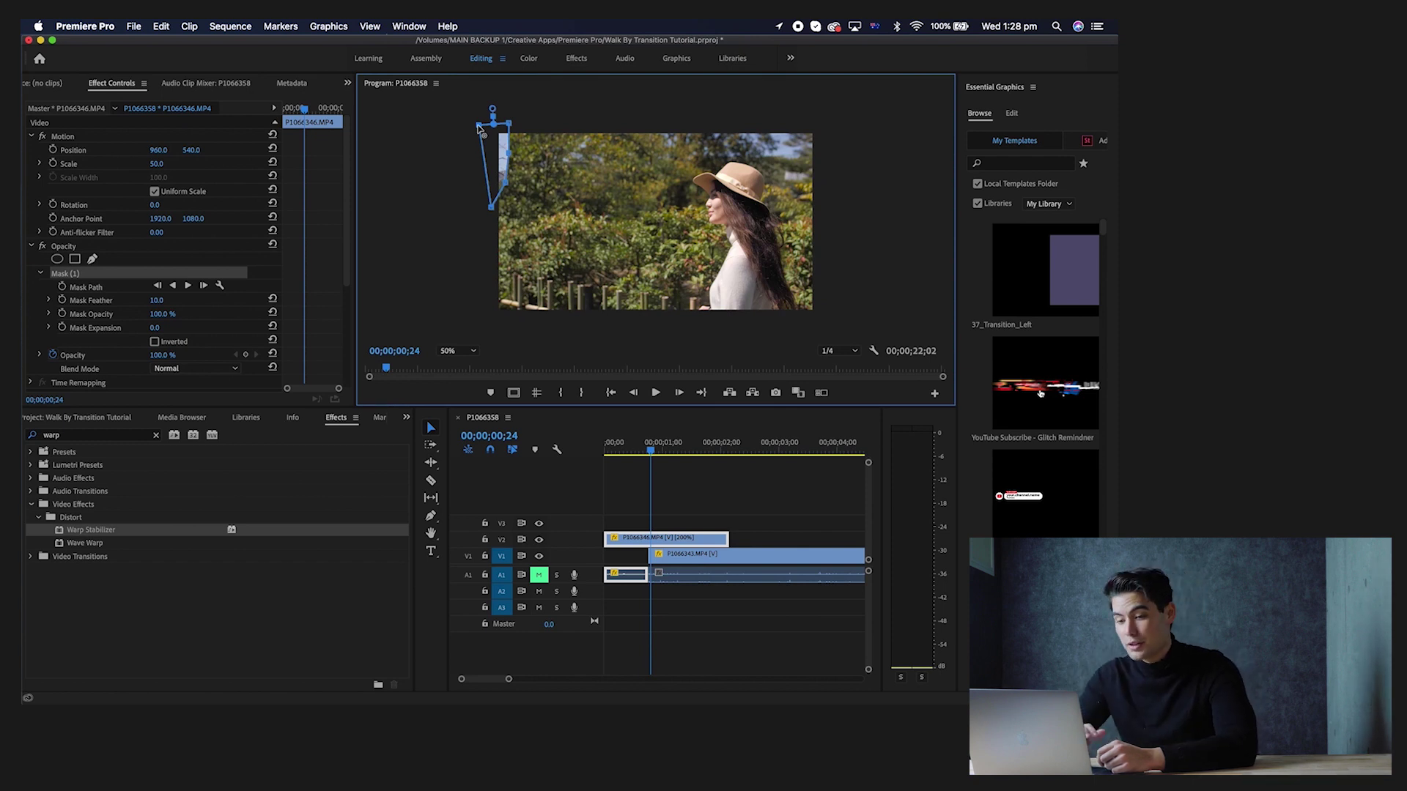
left_click(155, 342)
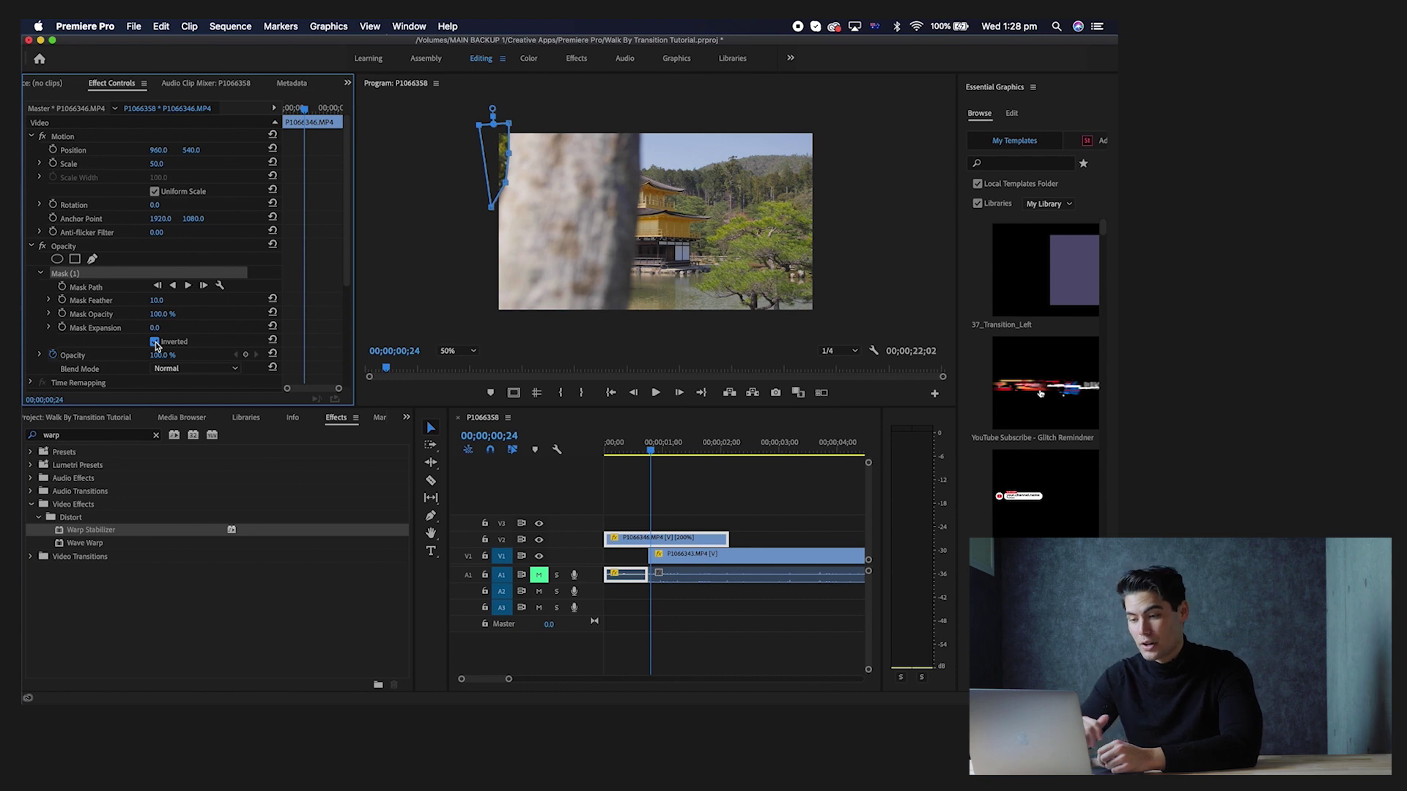
left_click(62, 287)
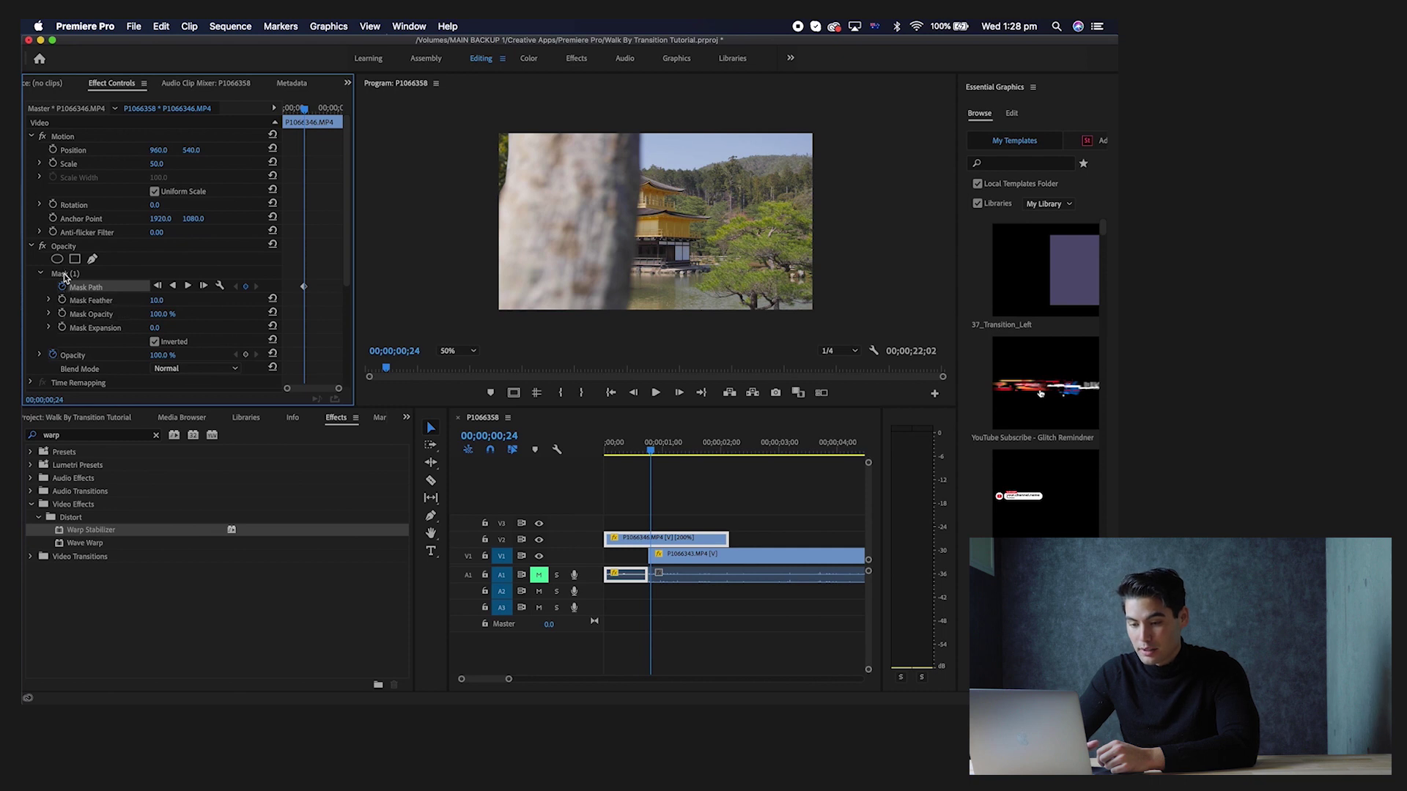
left_click(72, 275)
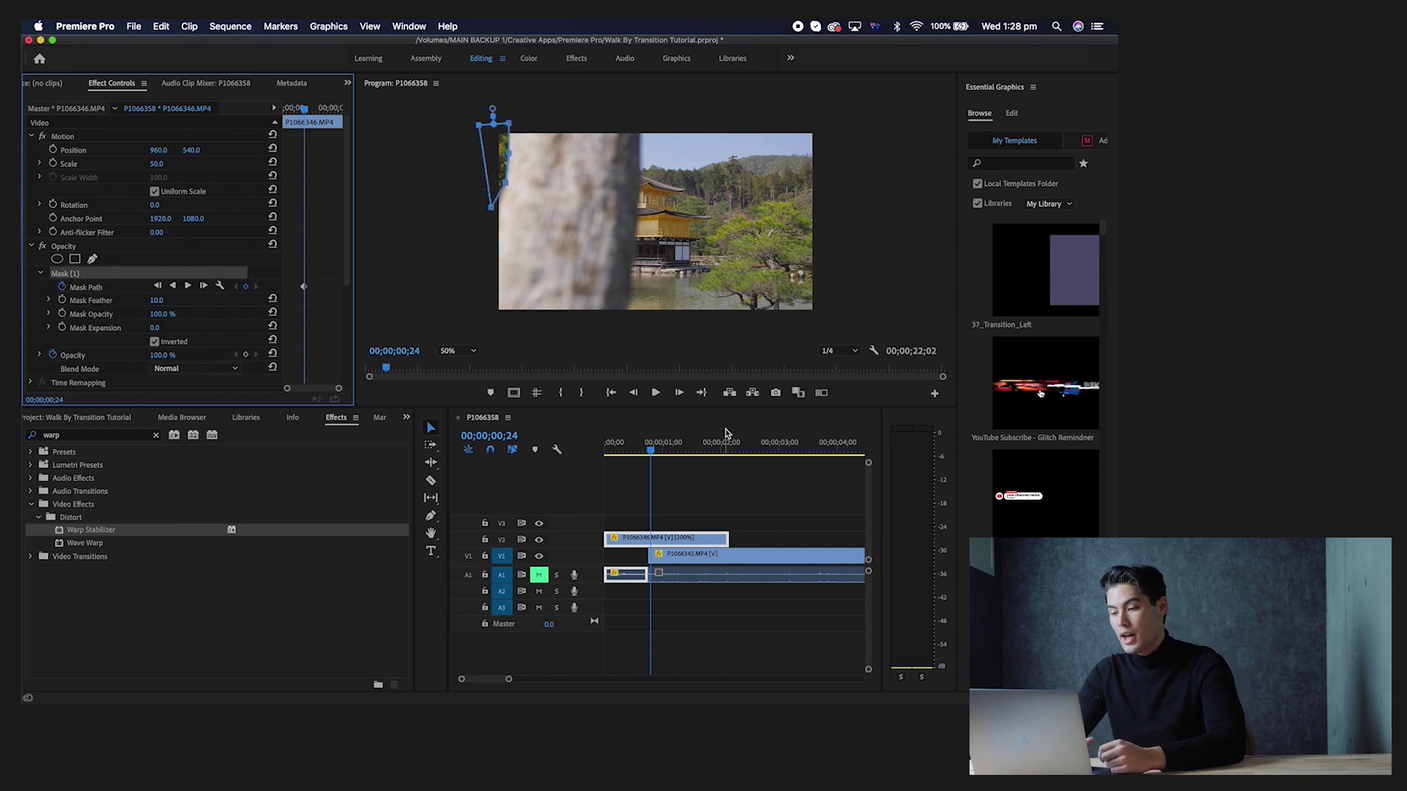
- At 00;00;00;26, drag the mask's bottom, left and top points to follow the trunk
left_click(680, 393)
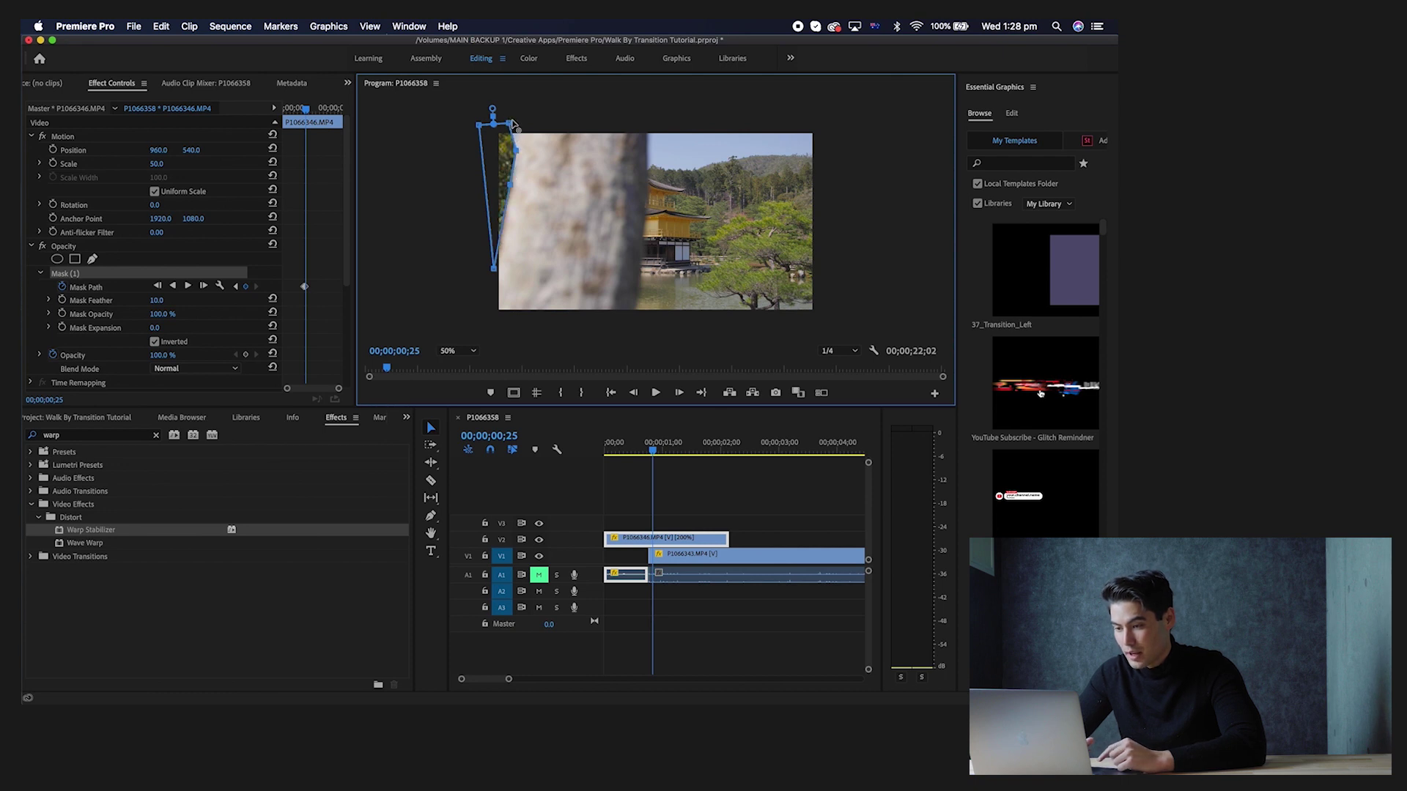
left_click(679, 394)
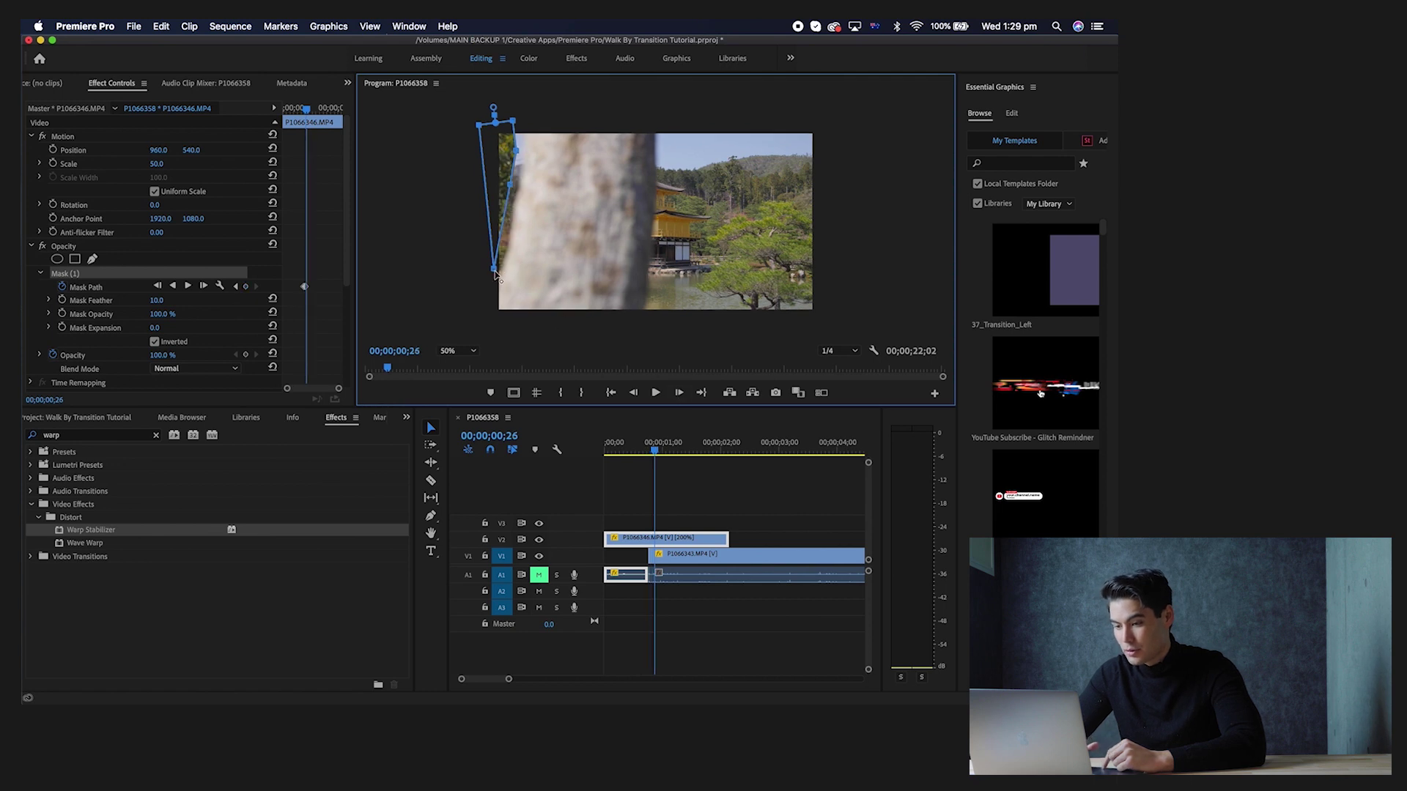
left_click_drag(496, 274, 497, 286)
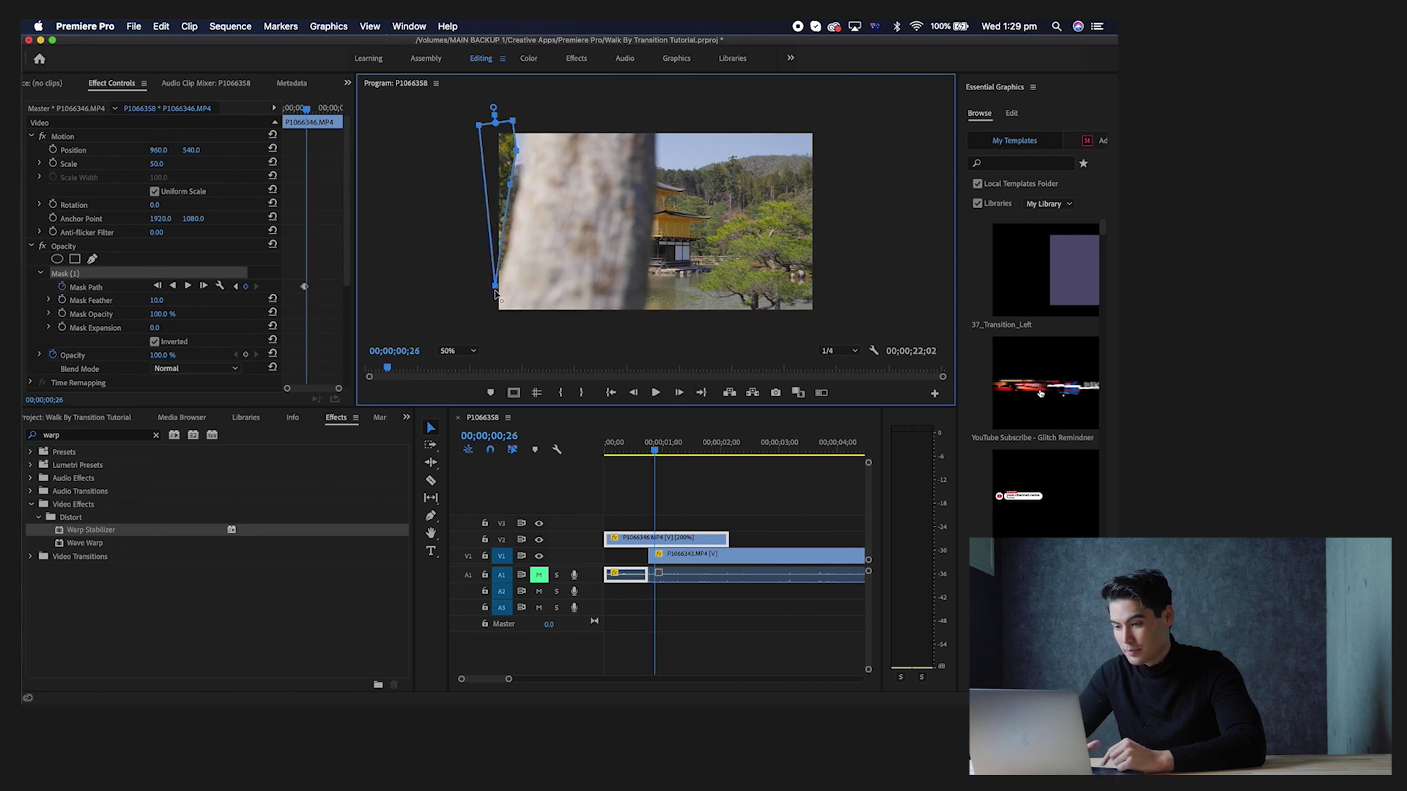
left_click_drag(511, 188, 512, 200)
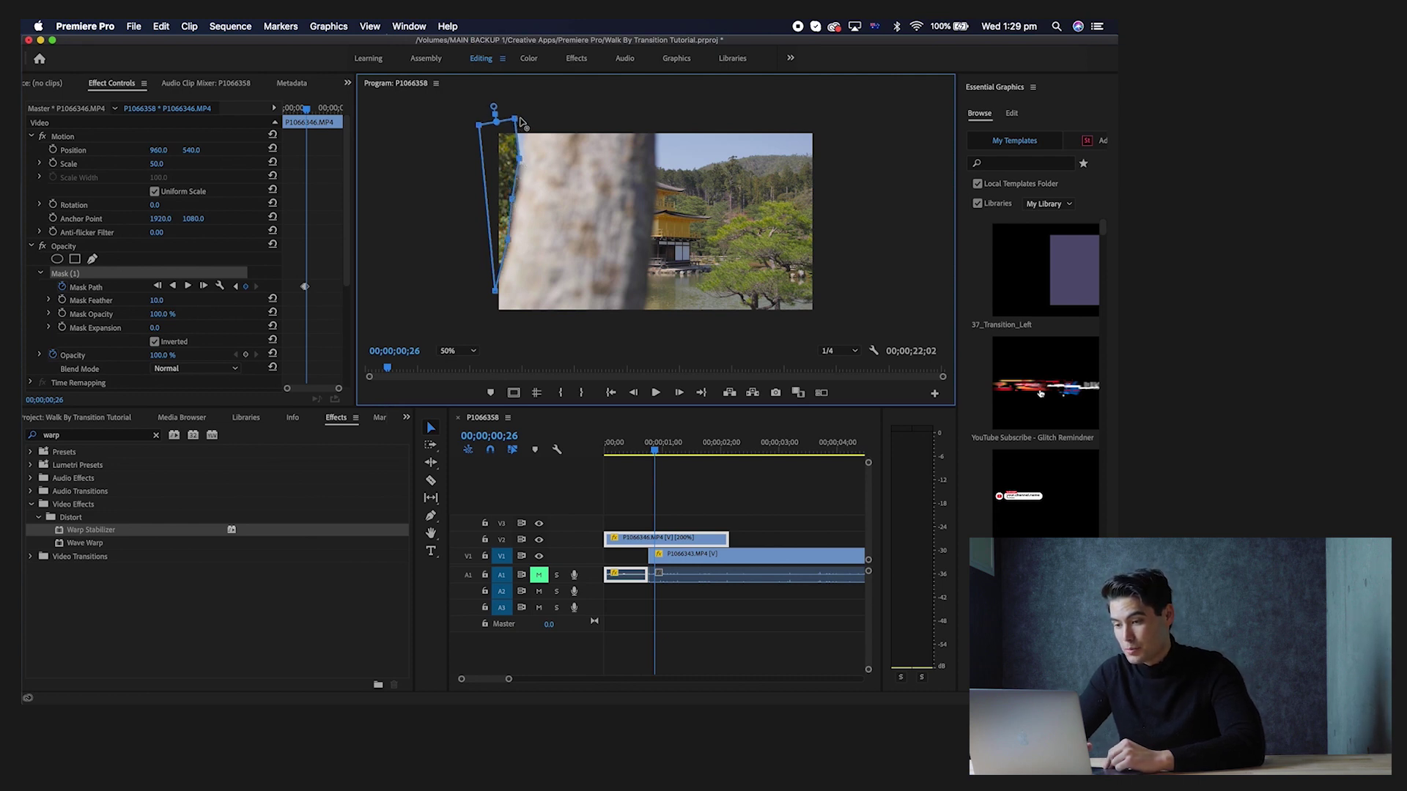
left_click_drag(520, 120, 523, 120)
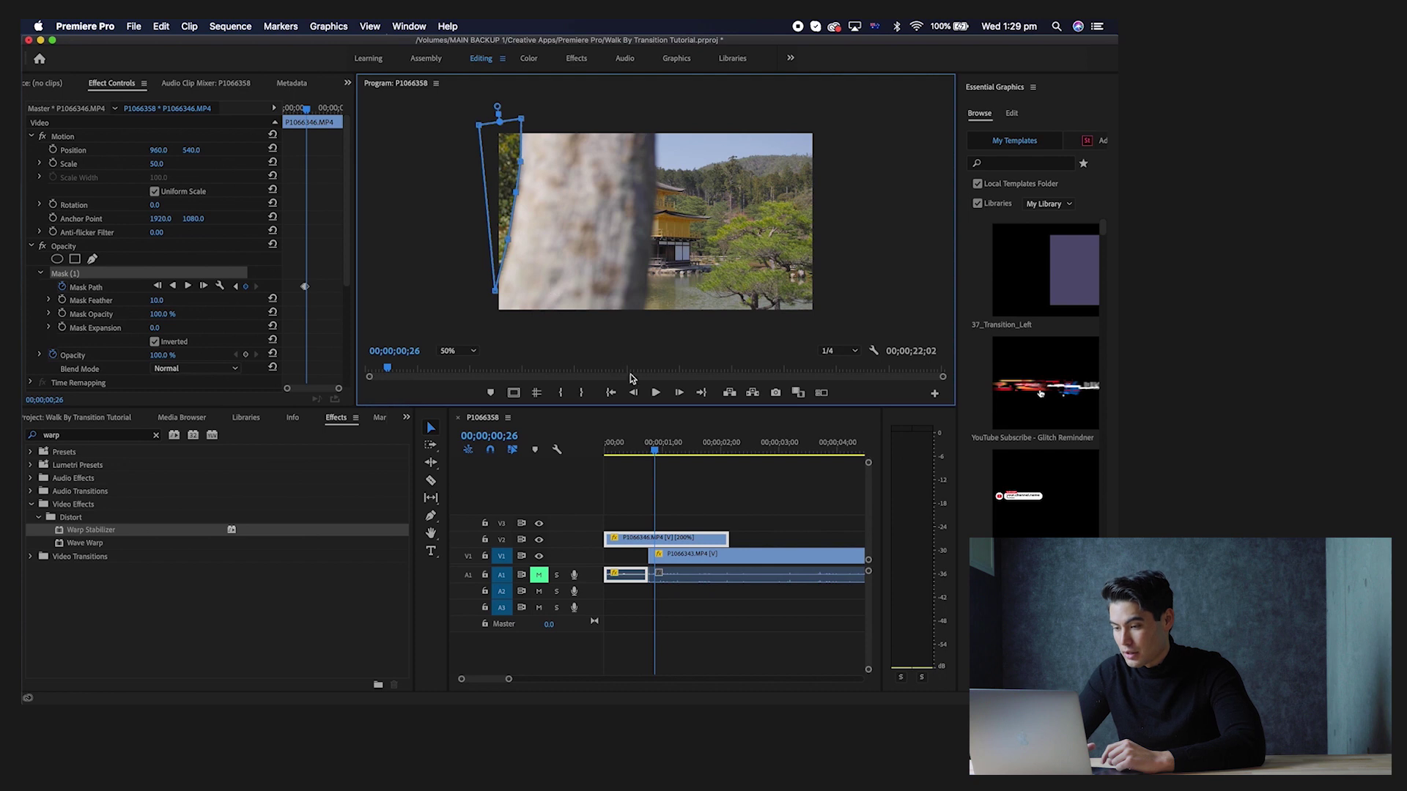
left_click(679, 394)
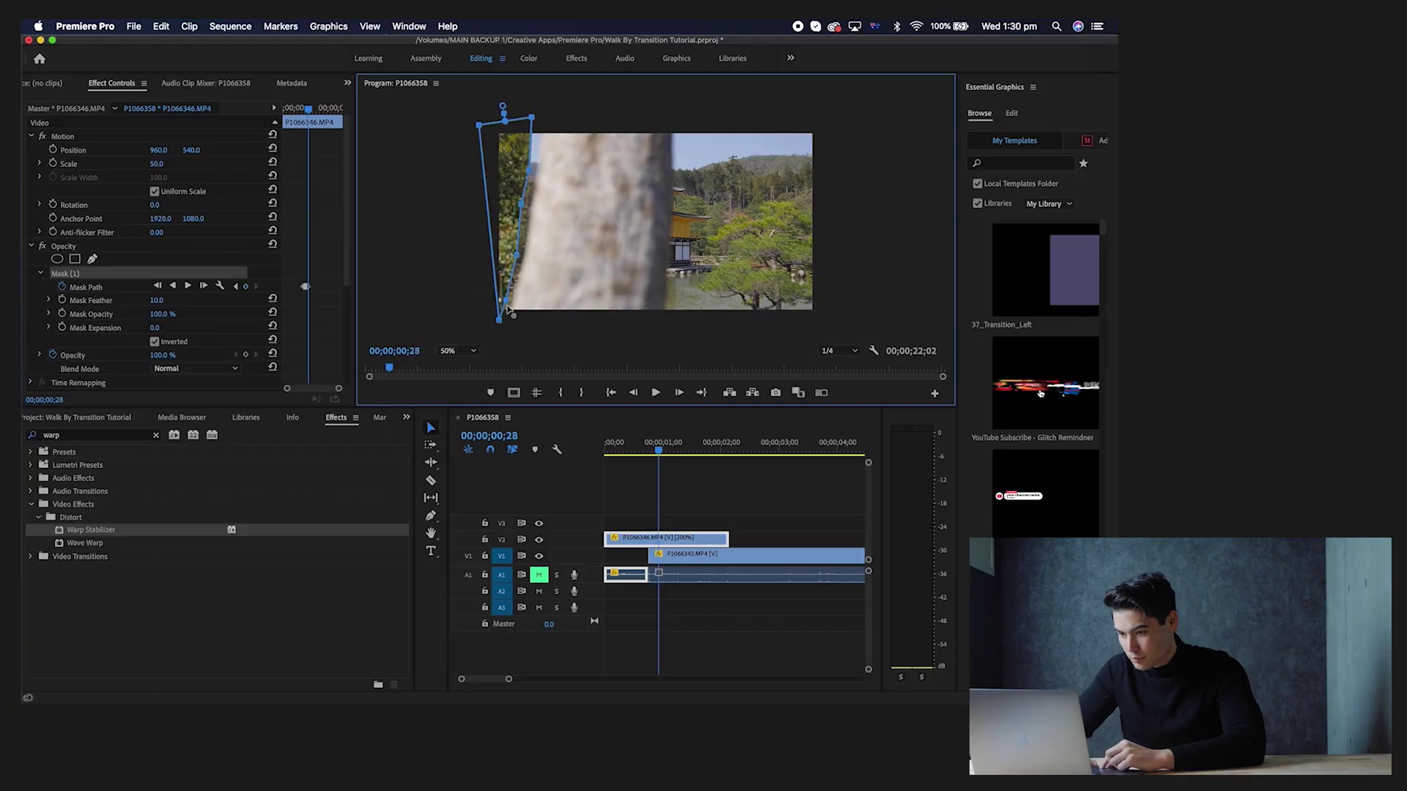
- Drag the mask's right-edge points after the moving trunk over the next few frames
left_click_drag(521, 118, 571, 120)
left_click_drag(499, 320, 561, 320)
key("Right")
key("Right")
key("Right")
key("Right")
key("Right")
key("Right")
key("Right")
key("Right")
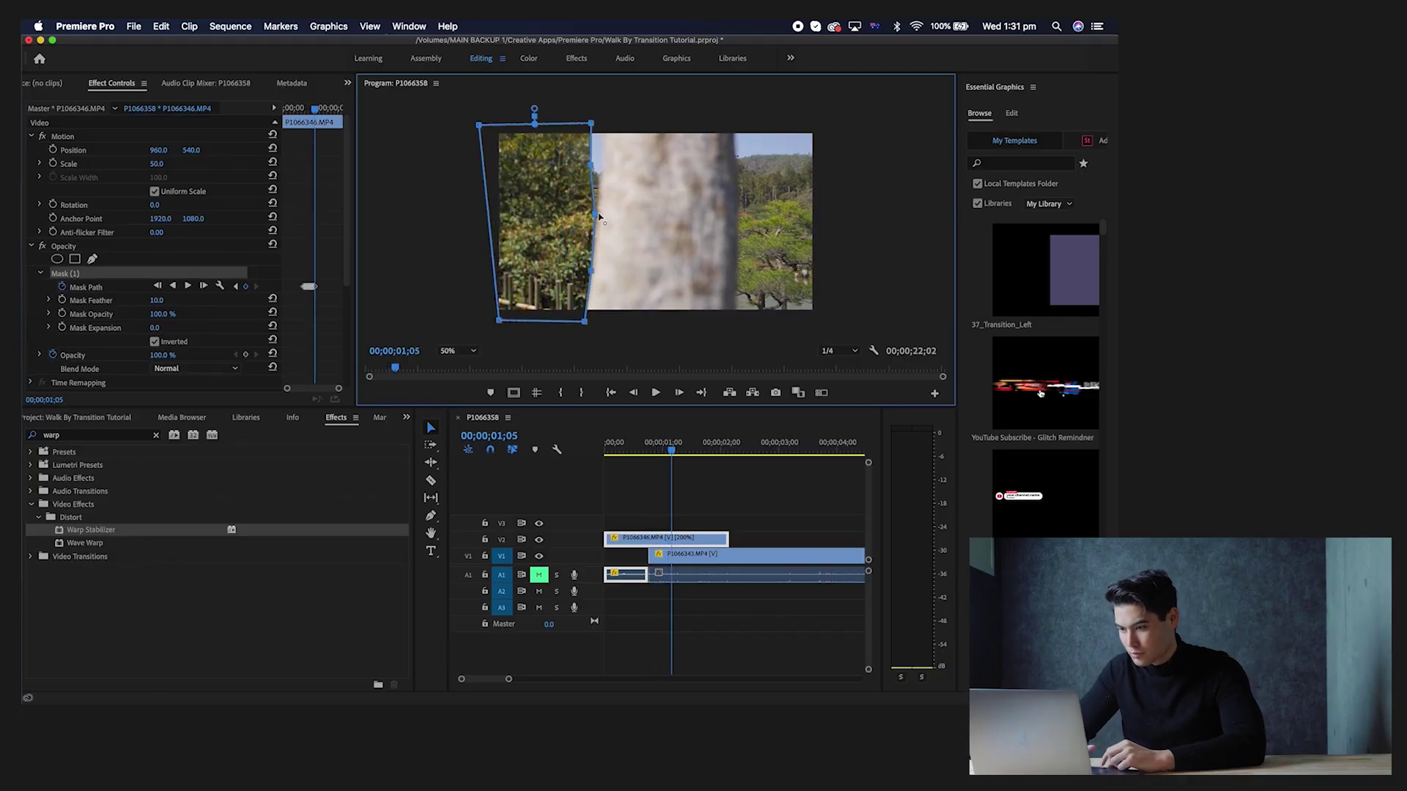
left_click_drag(568, 216, 656, 211)
left_click_drag(572, 119, 644, 125)
left_click_drag(561, 320, 656, 320)
left_click_drag(571, 268, 741, 279)
- Keep the right edge following the trunk, pulling the last corner past the frame at 00;00;02;00
key("Right")
key("Right")
key("Right")
key("Right")
key("Right")
key("Right")
key("Right")
left_click_drag(644, 124, 700, 126)
left_click_drag(654, 156, 725, 163)
left_click_drag(656, 320, 740, 319)
left_click_drag(655, 212, 729, 217)
key("Right")
key("Right")
key("Right")
key("Right")
key("Right")
key("Right")
key("Right")
left_click_drag(742, 280, 810, 261)
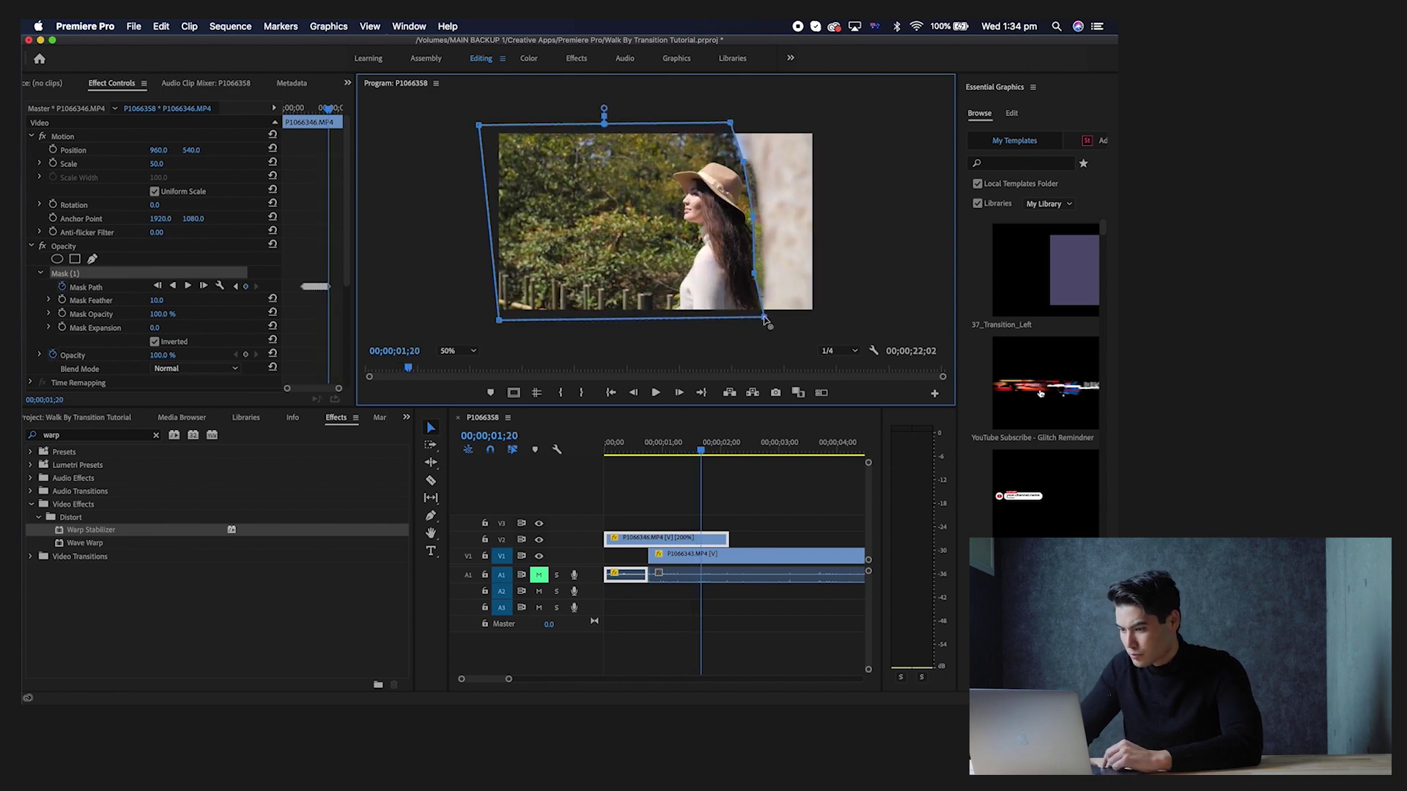
left_click_drag(700, 126, 784, 167)
left_click_drag(740, 318, 814, 320)
left_click_drag(728, 218, 800, 205)
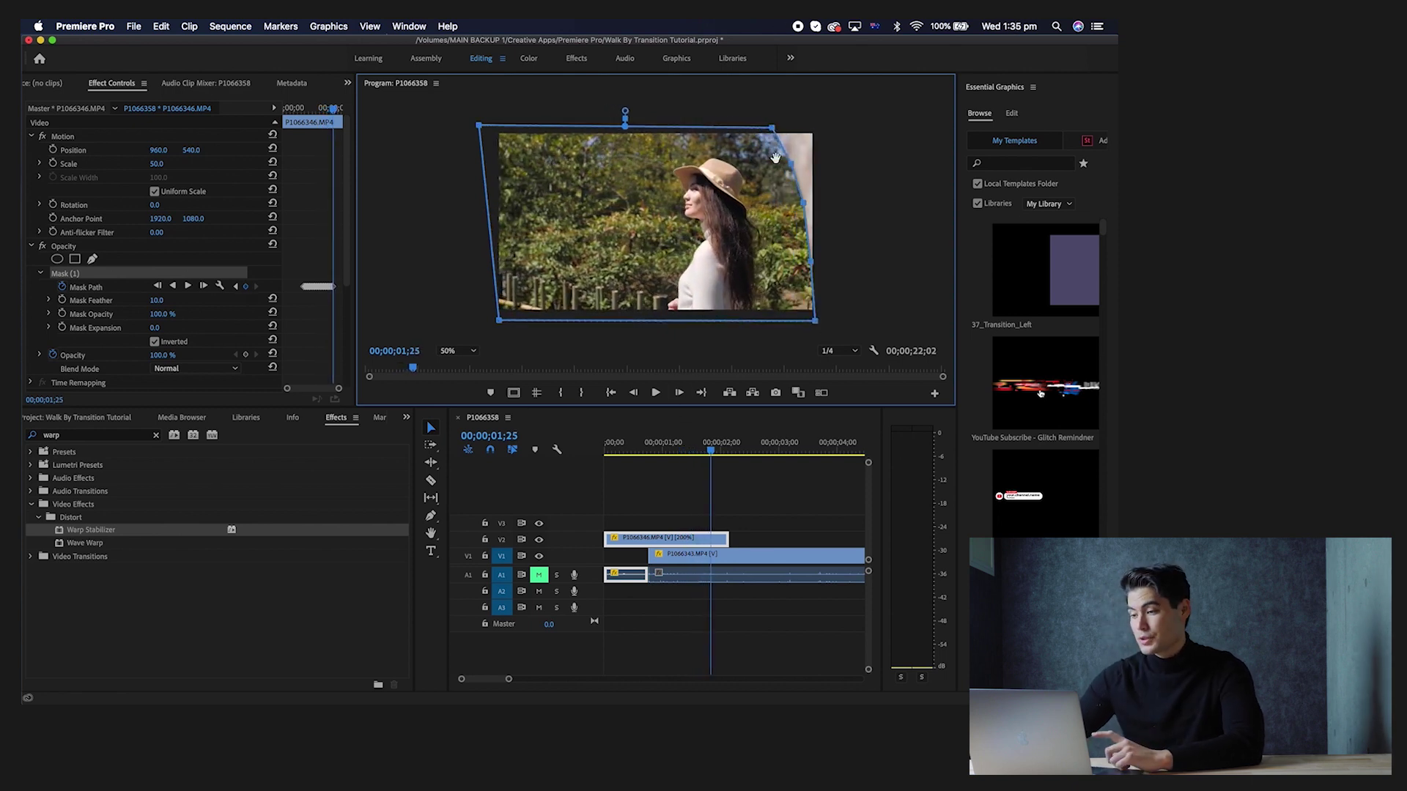
left_click(679, 394)
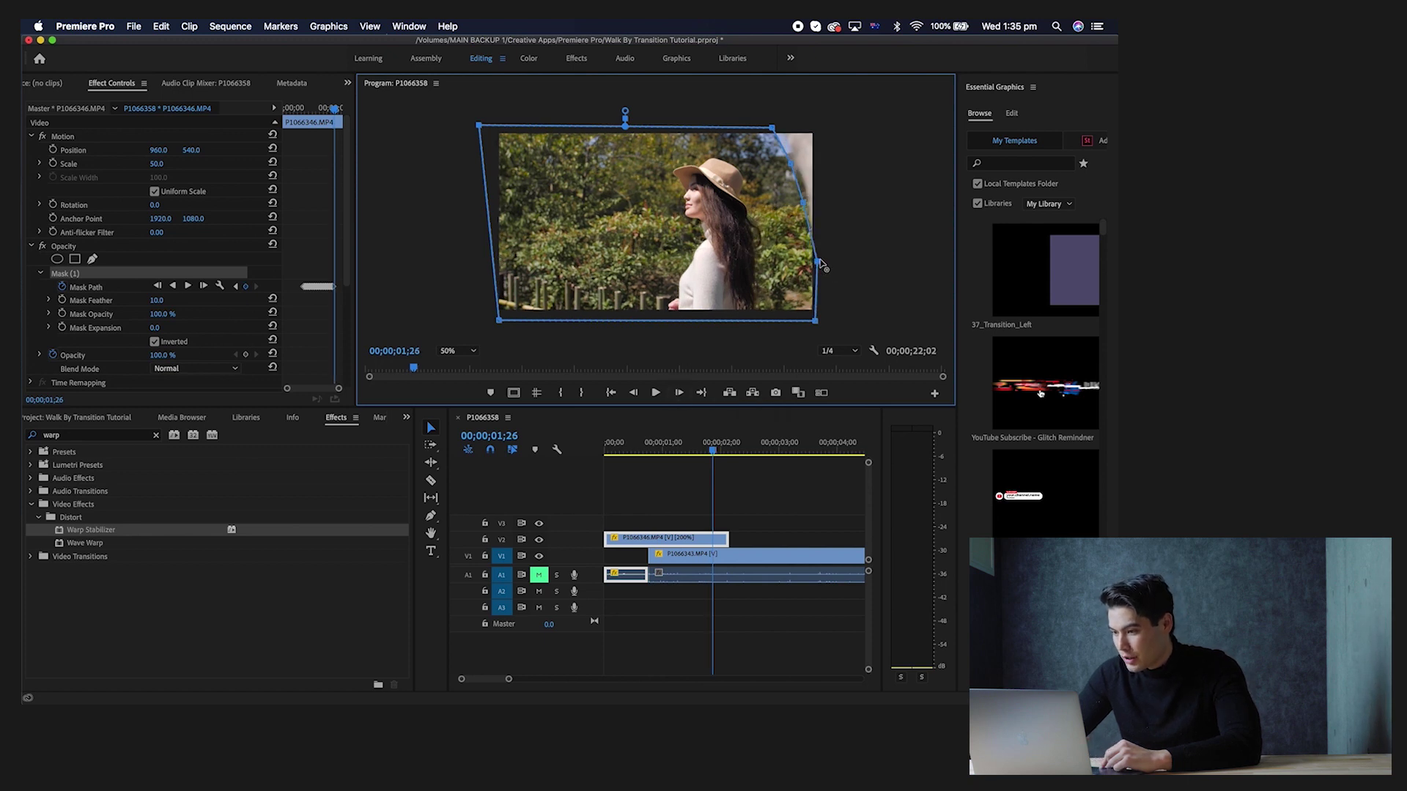
left_click(657, 393)
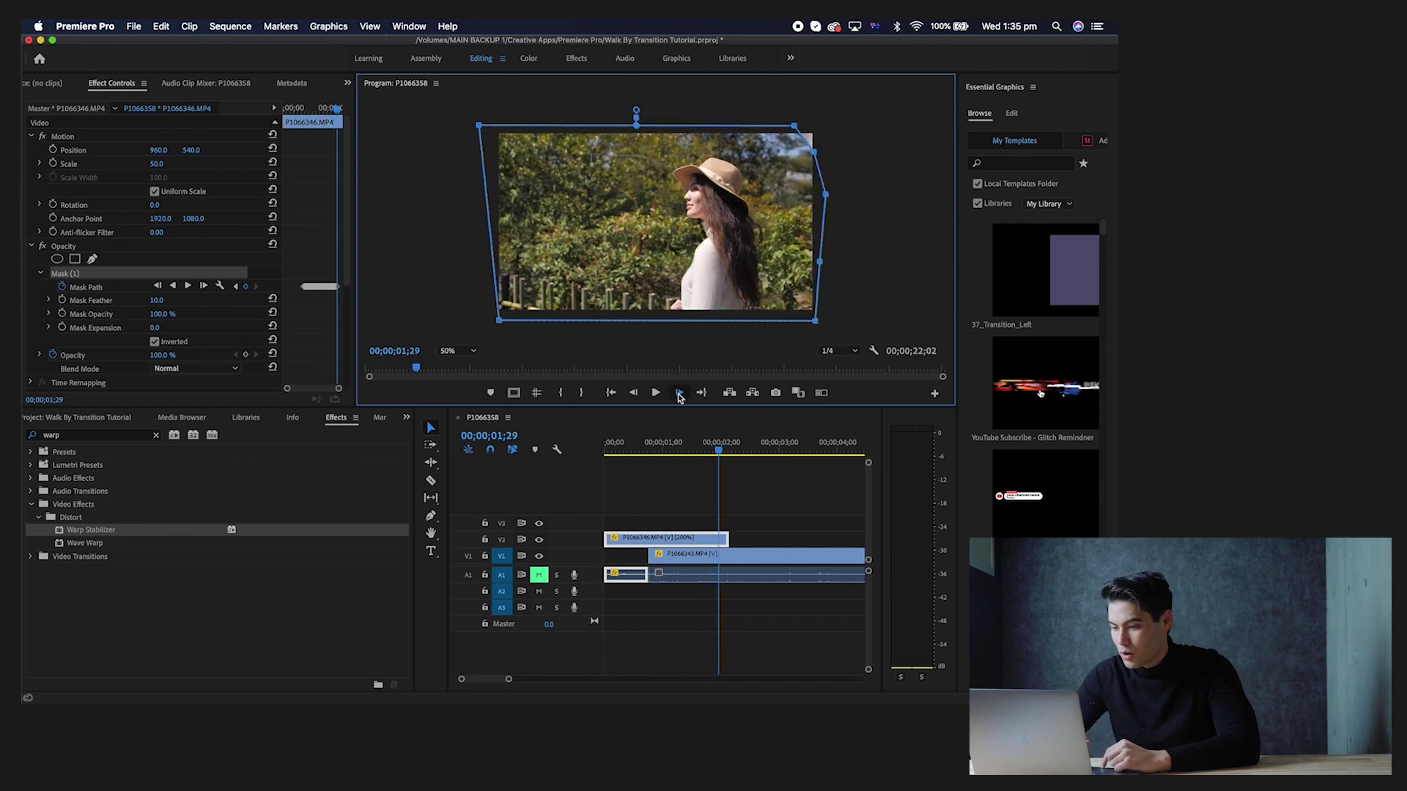
left_click(679, 394)
left_click_drag(814, 154, 830, 132)
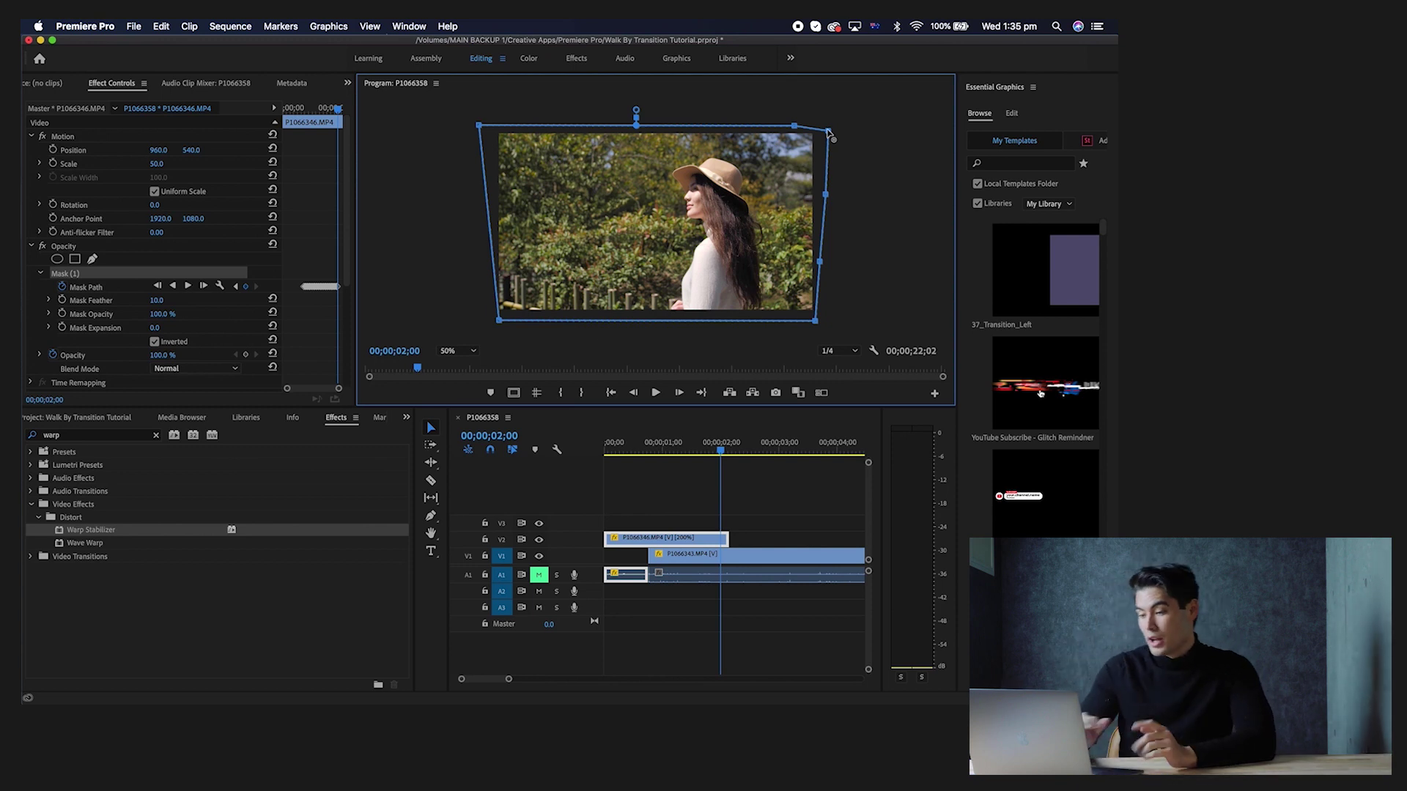
- At frame 01;07, set Mask (1)'s feather to 50 and expansion to 32
left_click_drag(654, 440, 676, 447)
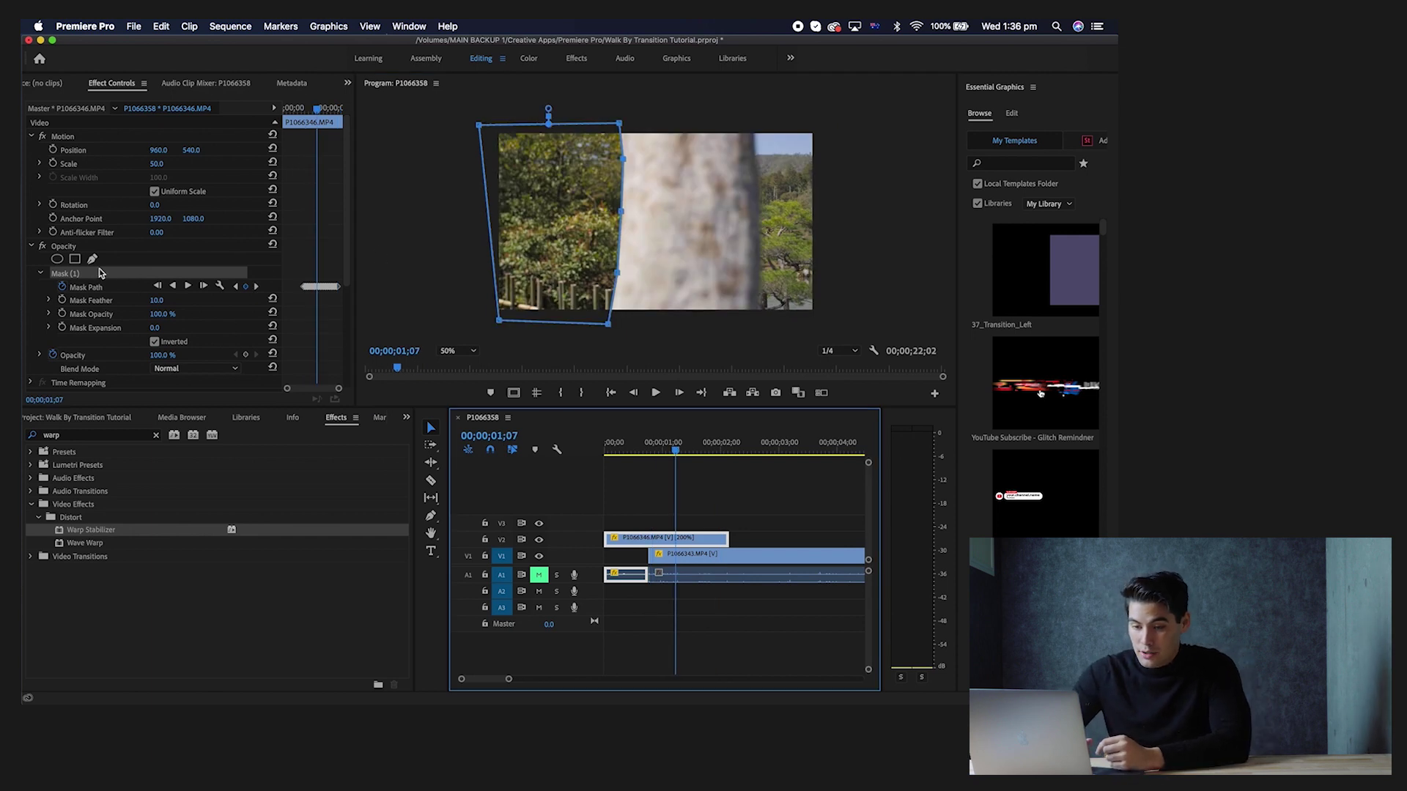
left_click(126, 264)
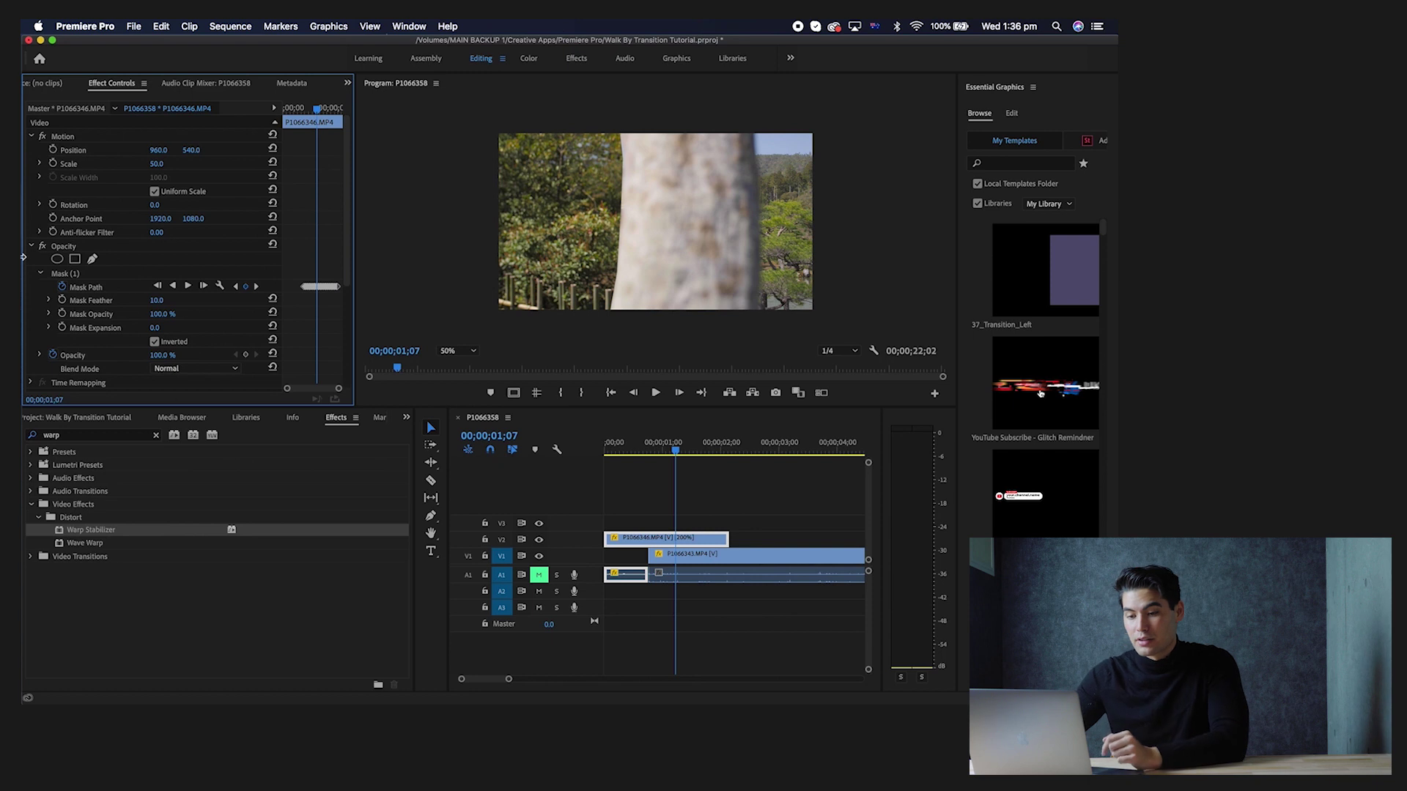
left_click(68, 276)
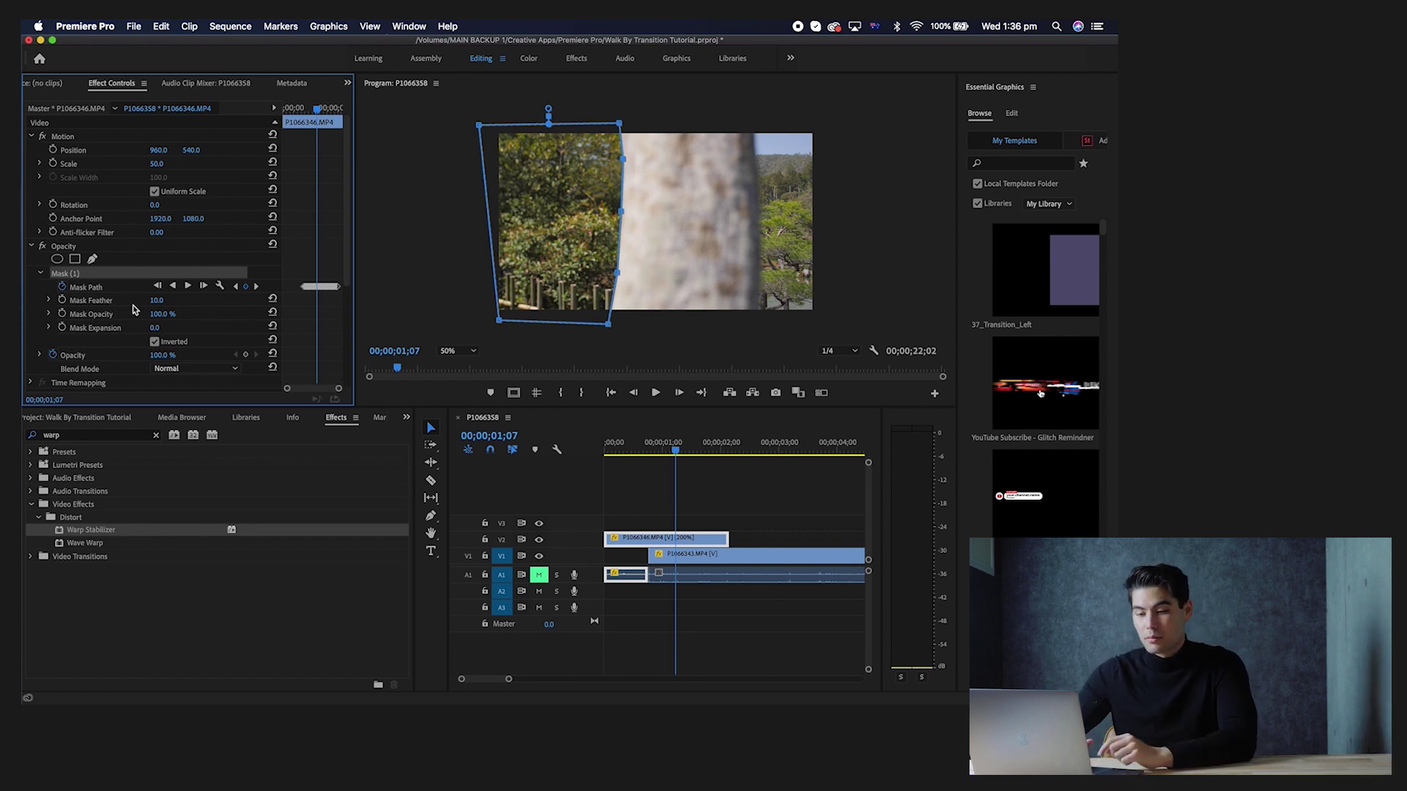
left_click(156, 301)
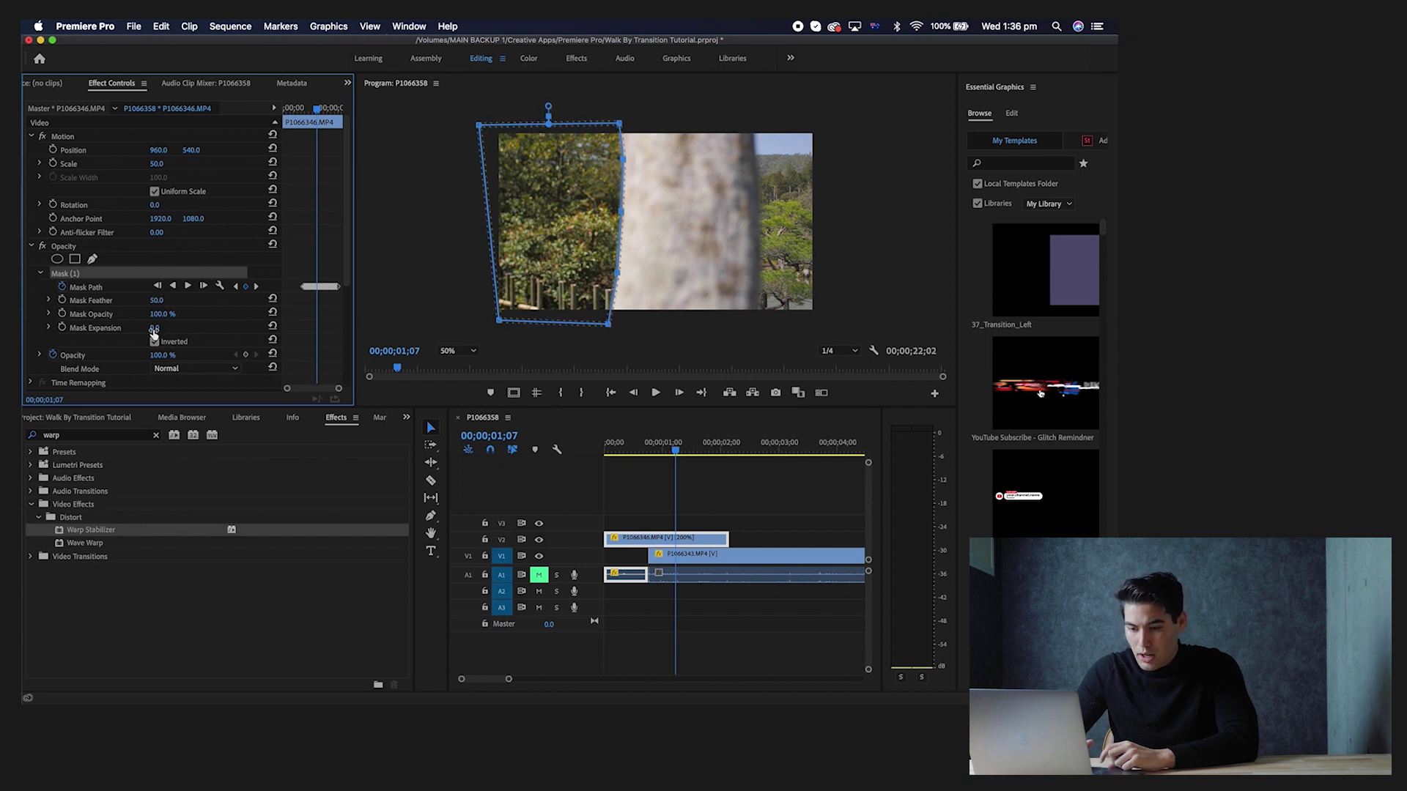
left_click_drag(154, 327, 180, 327)
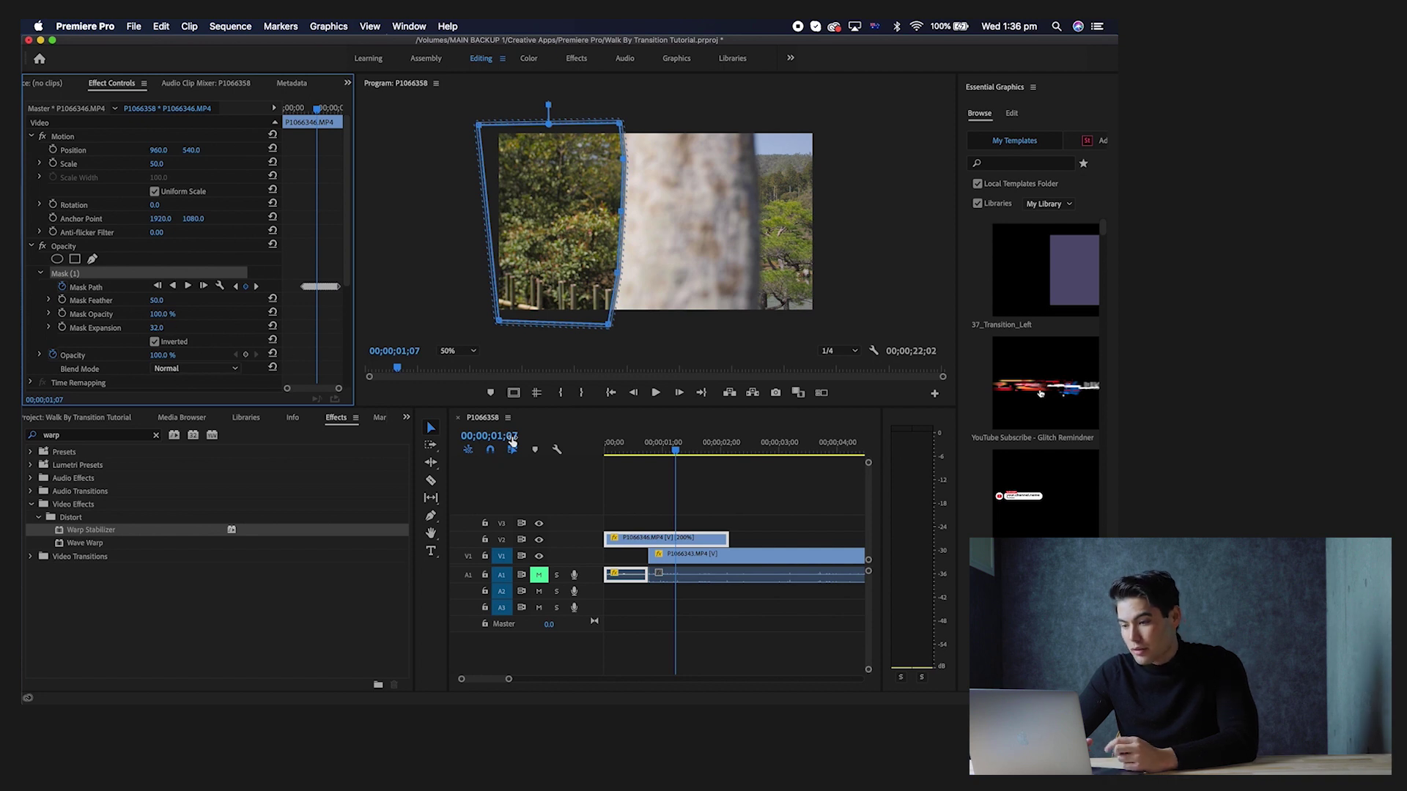
left_click(410, 247)
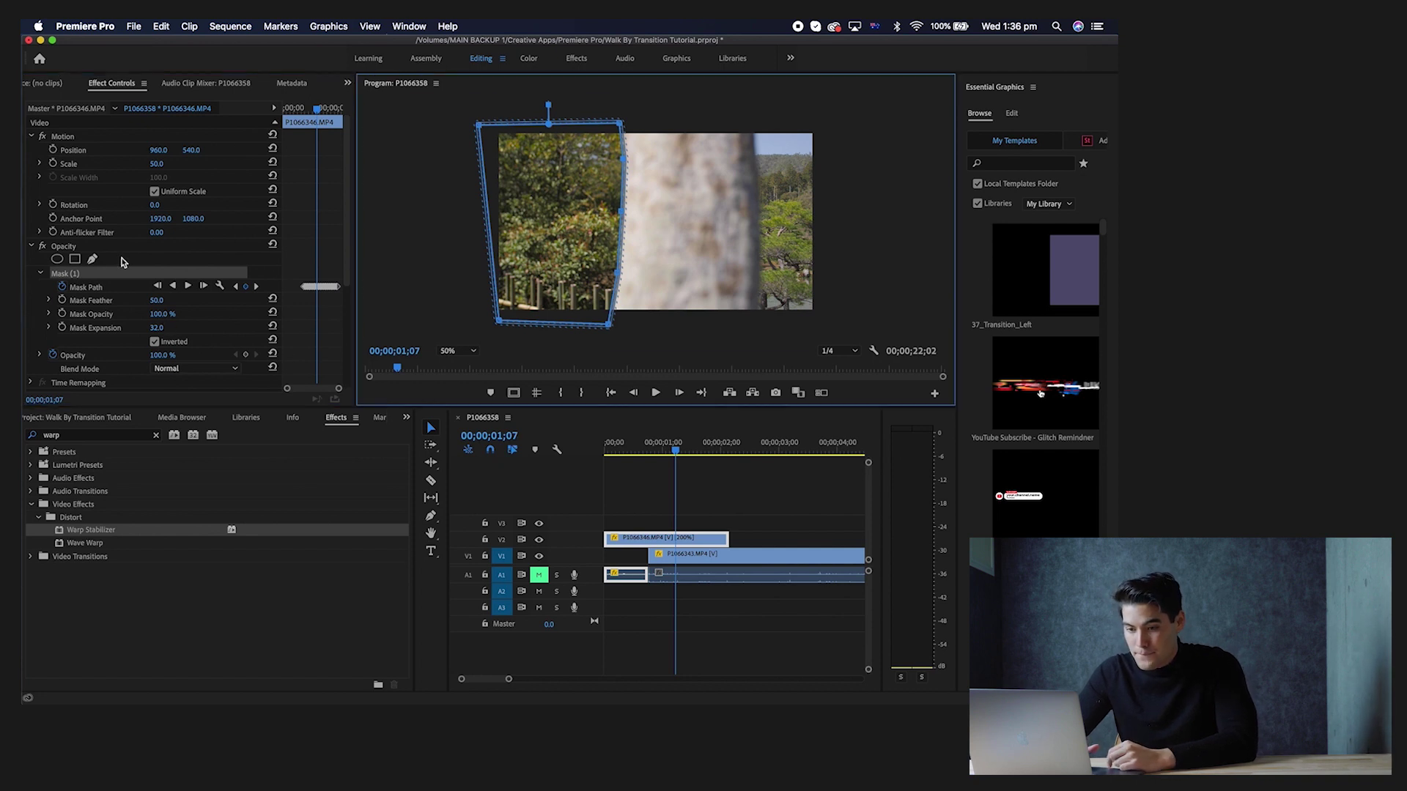
left_click(123, 262)
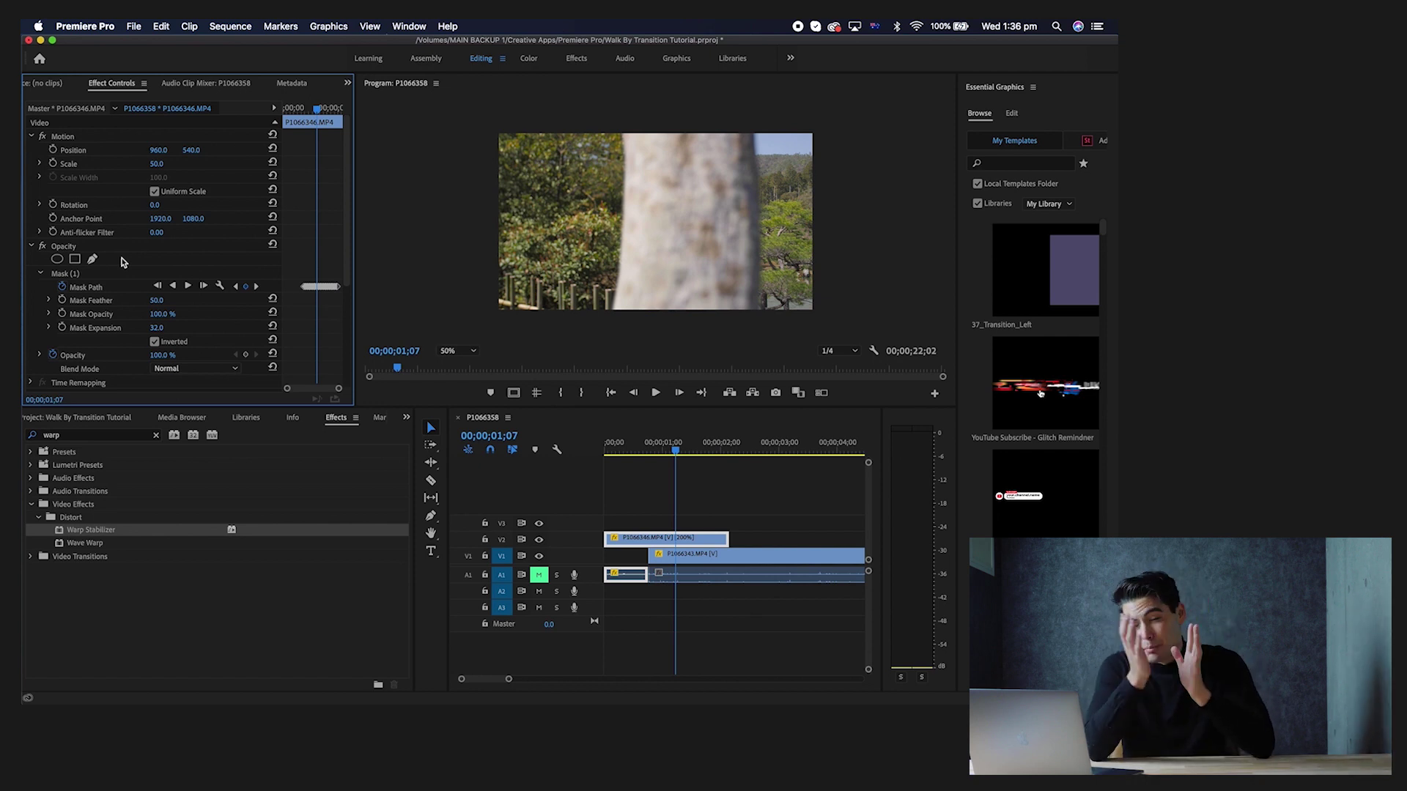
left_click(611, 393)
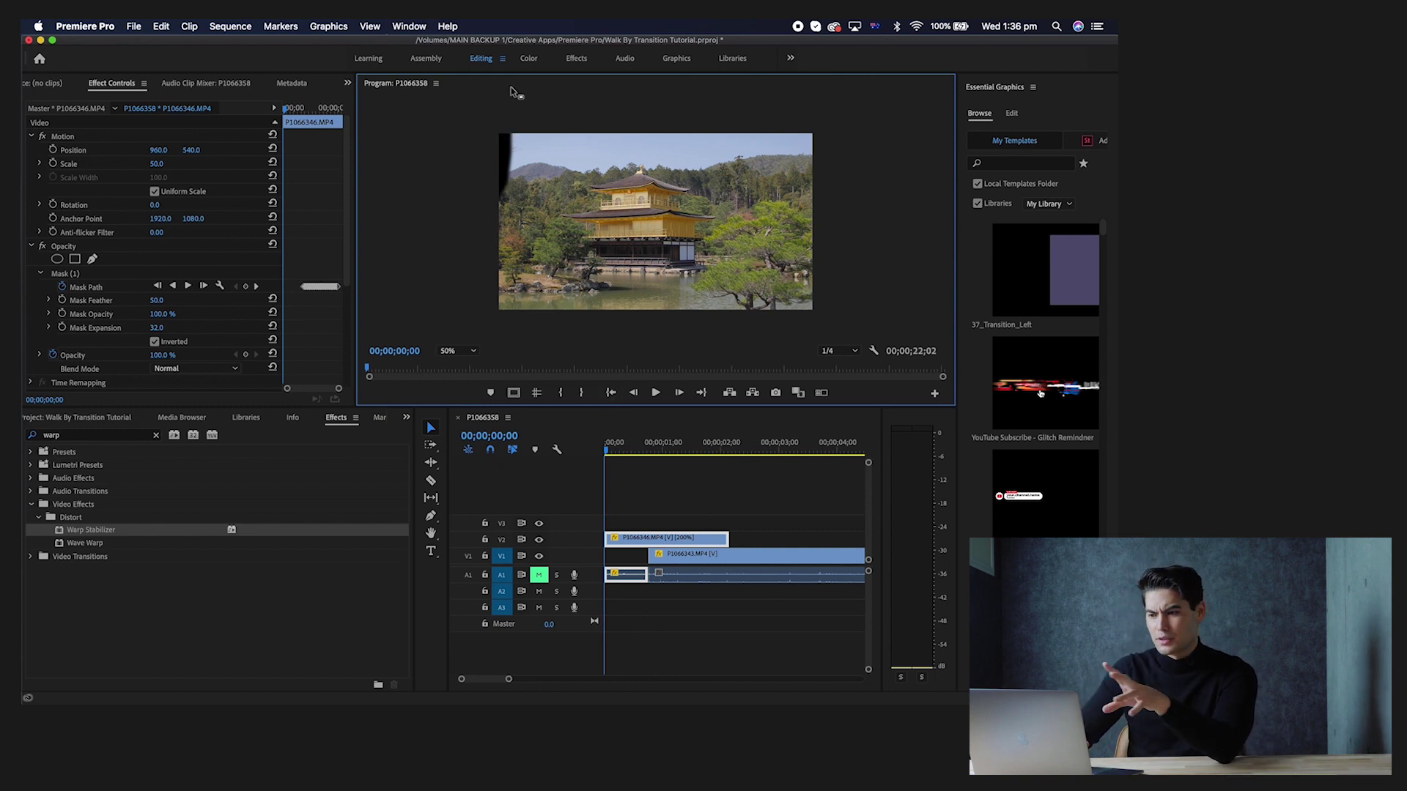
- At 00;00;00;23, move the mask path left off the trunk edge, then return to the sequence start
left_click(95, 286)
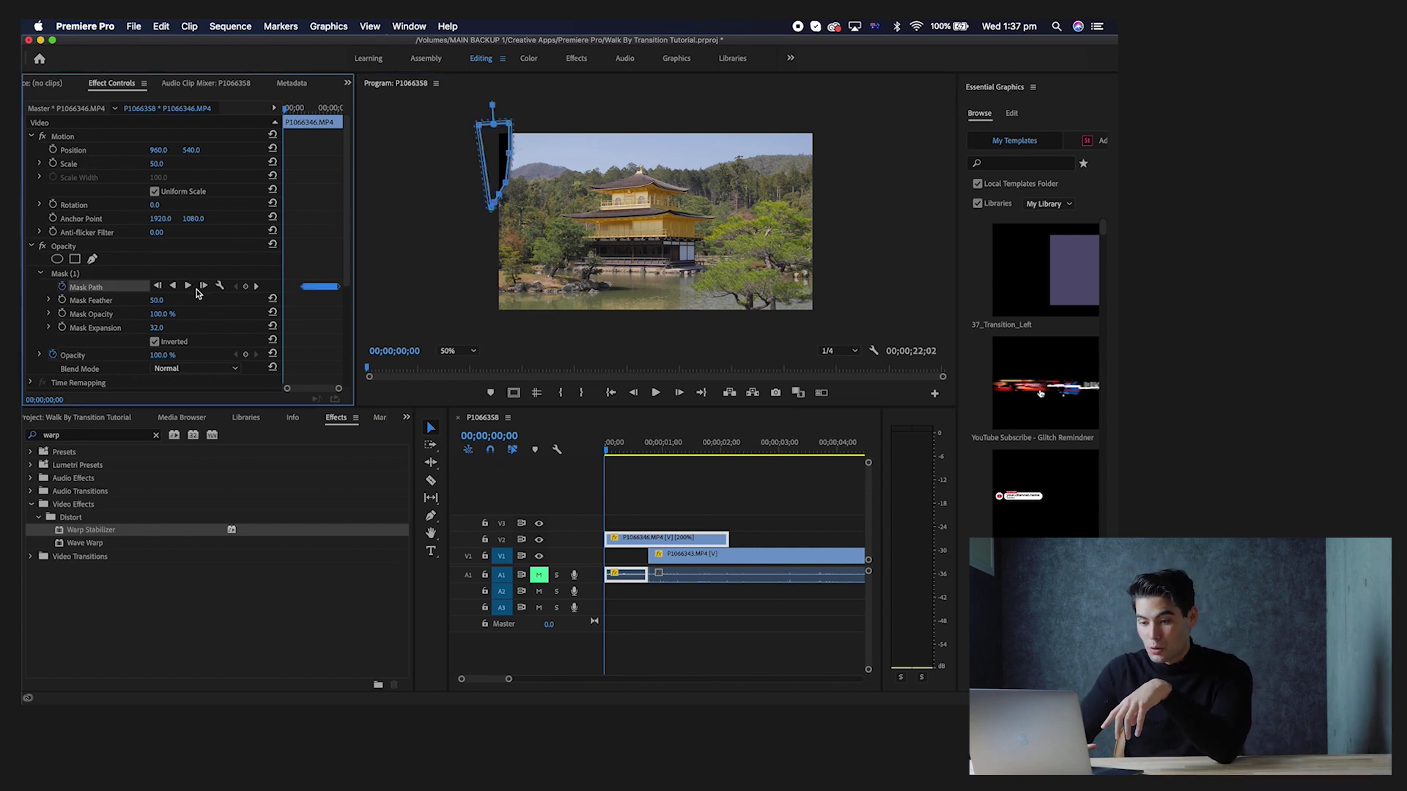
left_click(256, 287)
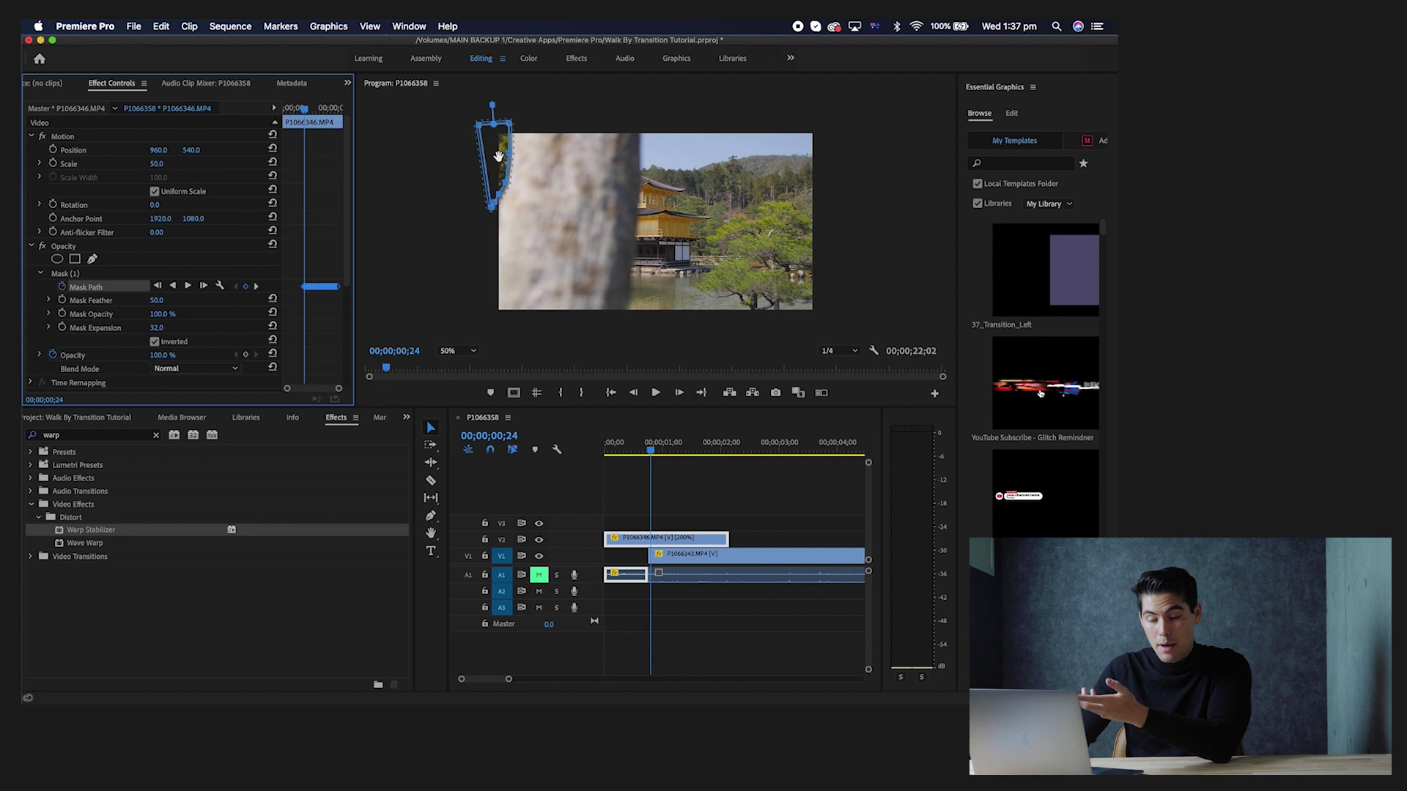
left_click(634, 394)
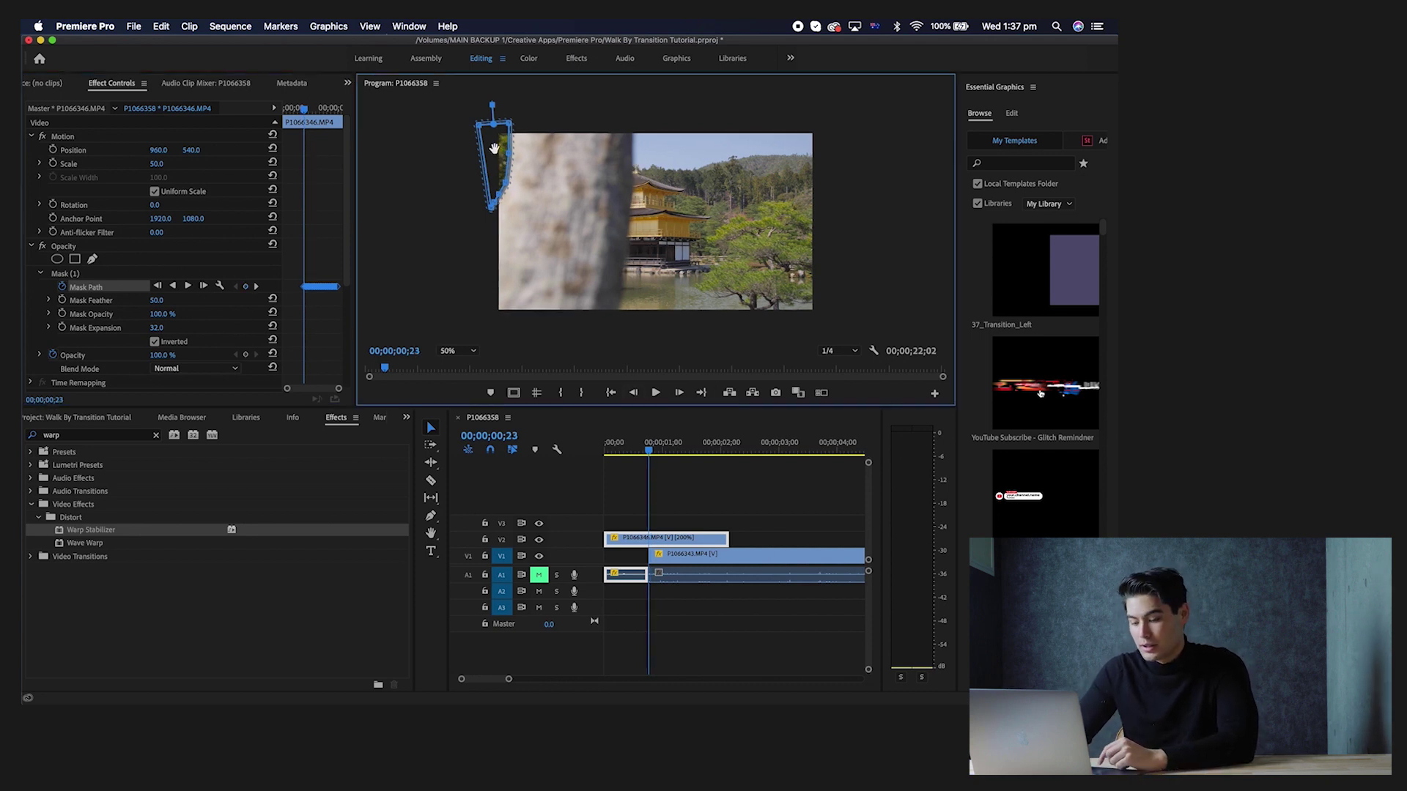
left_click_drag(495, 148, 456, 152)
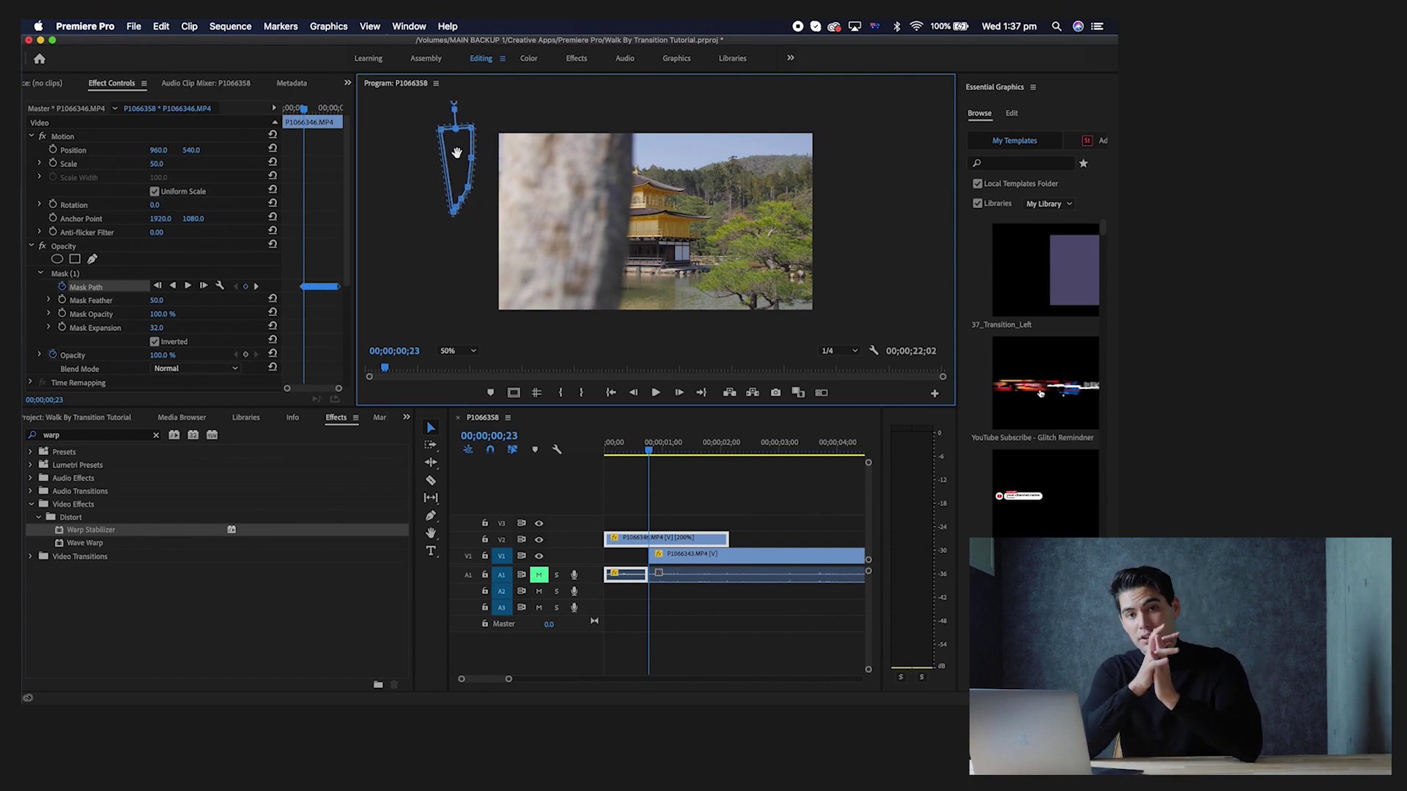
left_click(611, 393)
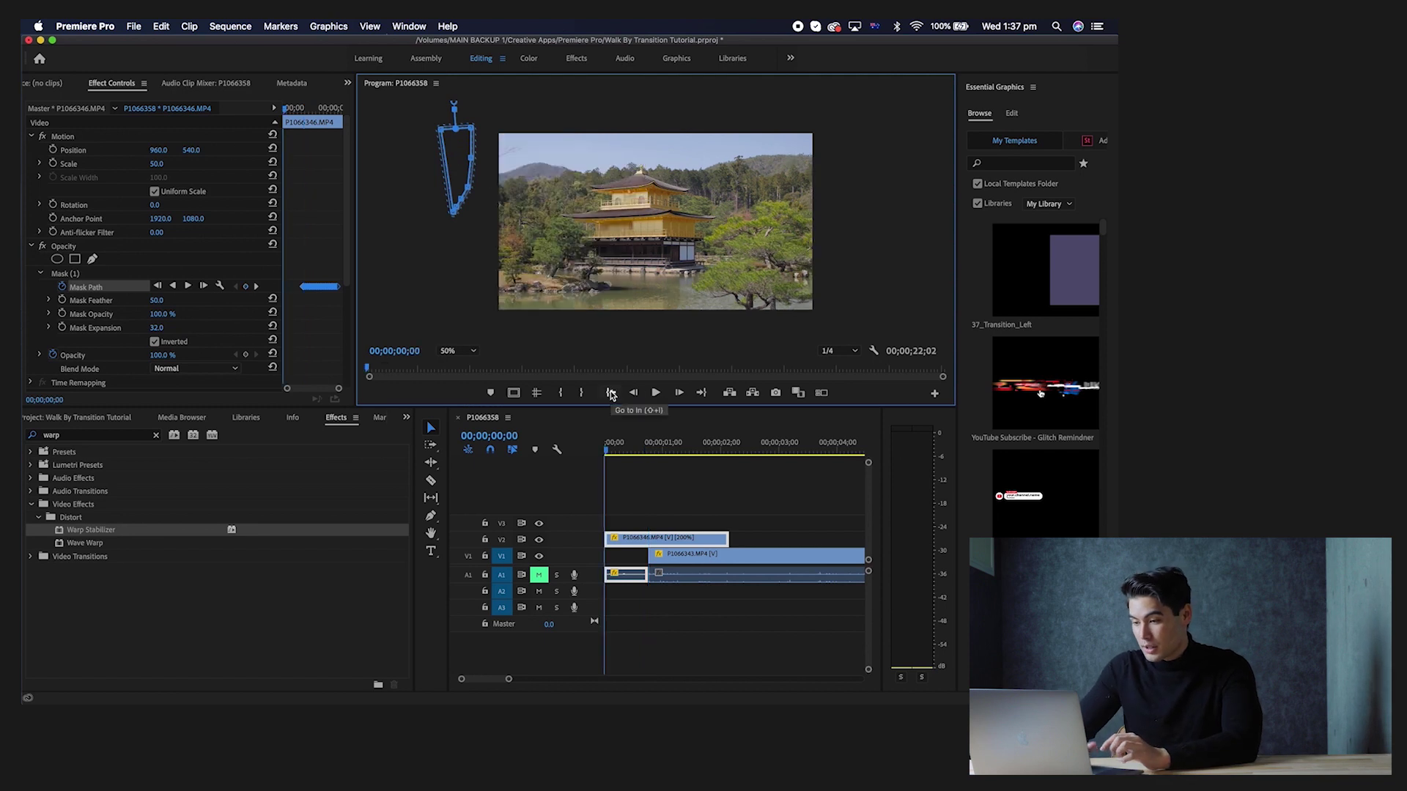